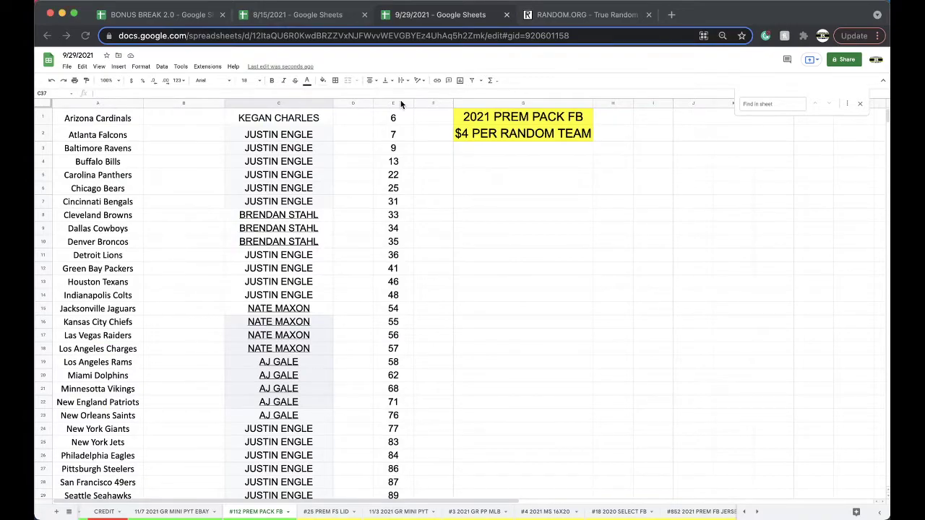
# - Select column E of draw numbers on the #112 PREM PACK FB sheet
pyautogui.click(393, 103)
# - Copy the column E numbers and paste them into RANDOM.ORG's List Randomizer
pyautogui.press('super+c')
pyautogui.click(549, 16)
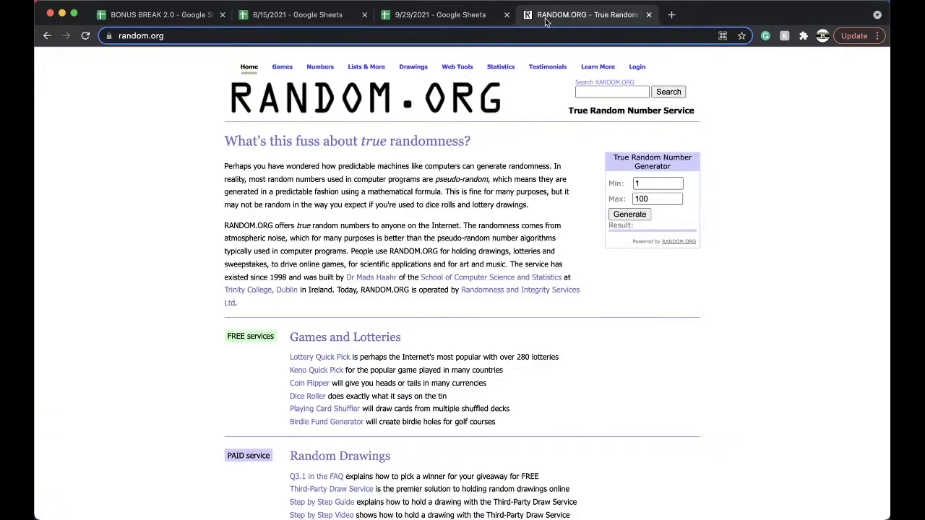
pyautogui.scroll(-10, 313, 360)
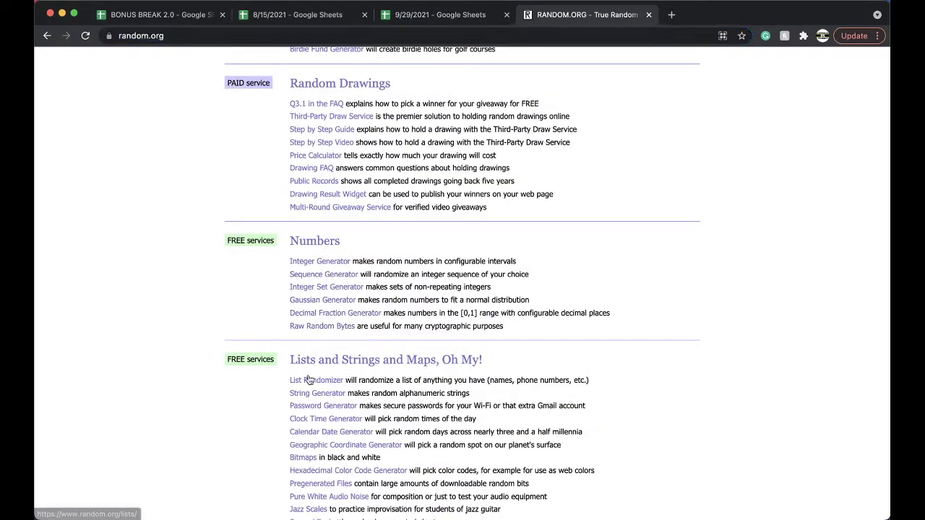
pyautogui.click(311, 380)
pyautogui.click(278, 273)
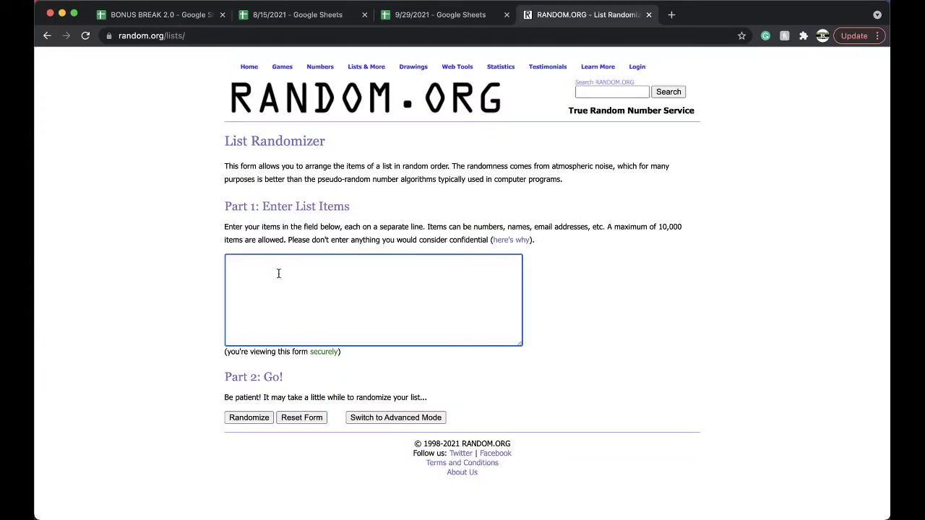
pyautogui.press('super+v')
# - Shuffle the 45 numbers four times, then return to the 9/29/2021 spreadsheet
pyautogui.click(250, 418)
pyautogui.scroll(-5, 253, 412)
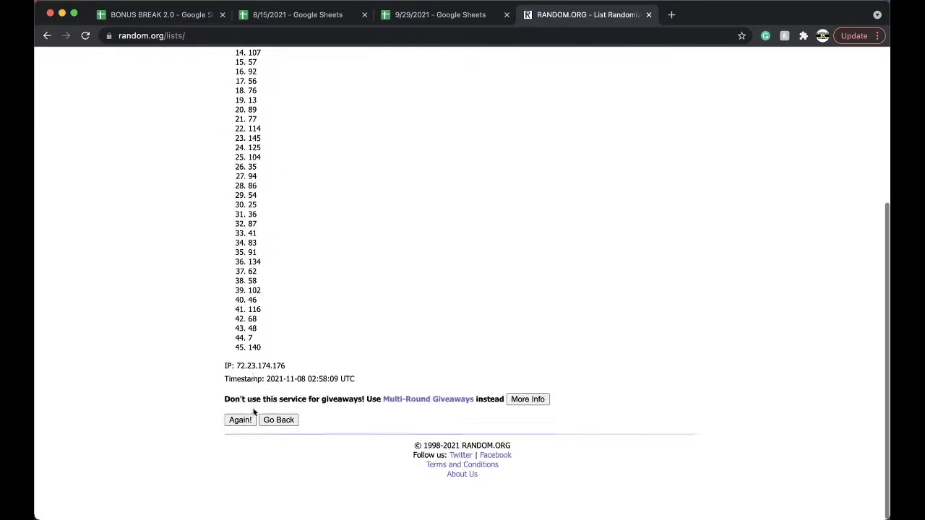
pyautogui.scroll(2, 253, 412)
pyautogui.click(232, 443)
pyautogui.click(232, 446)
pyautogui.scroll(3, 232, 448)
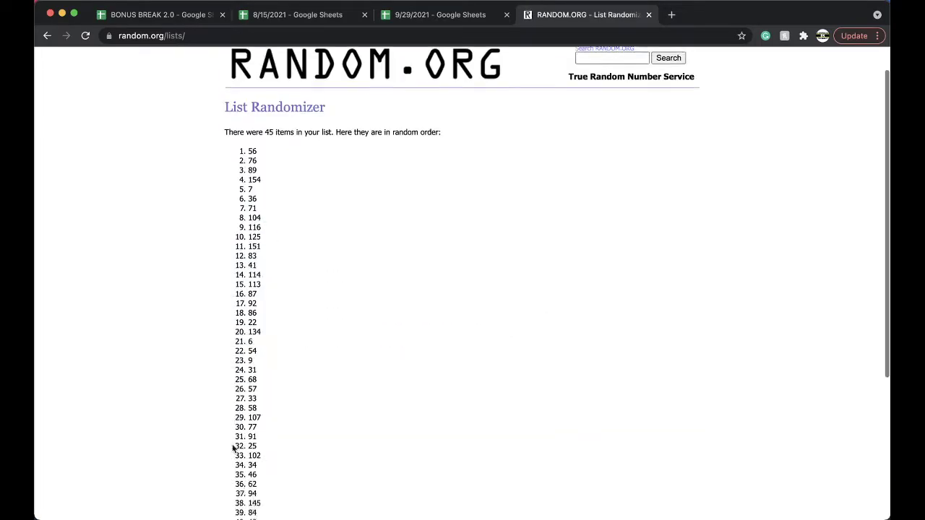
pyautogui.scroll(-3, 232, 448)
pyautogui.click(238, 444)
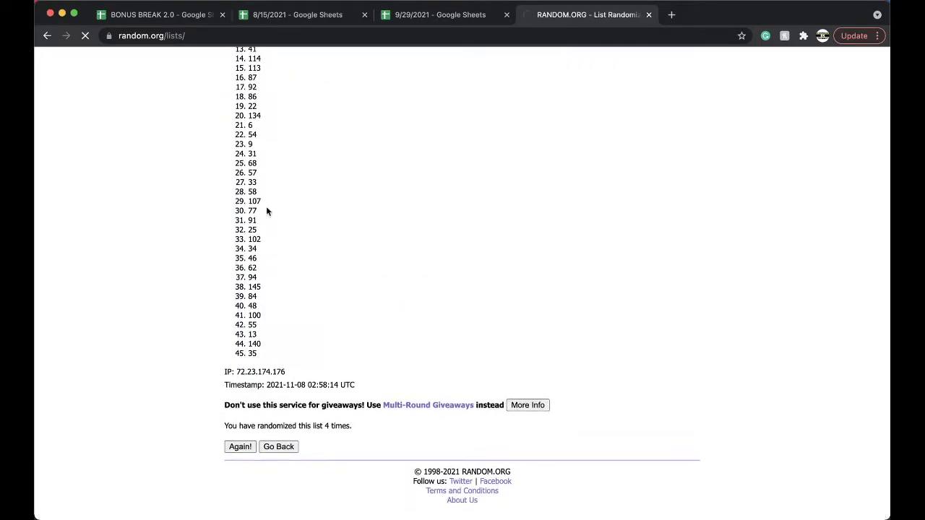
pyautogui.click(424, 16)
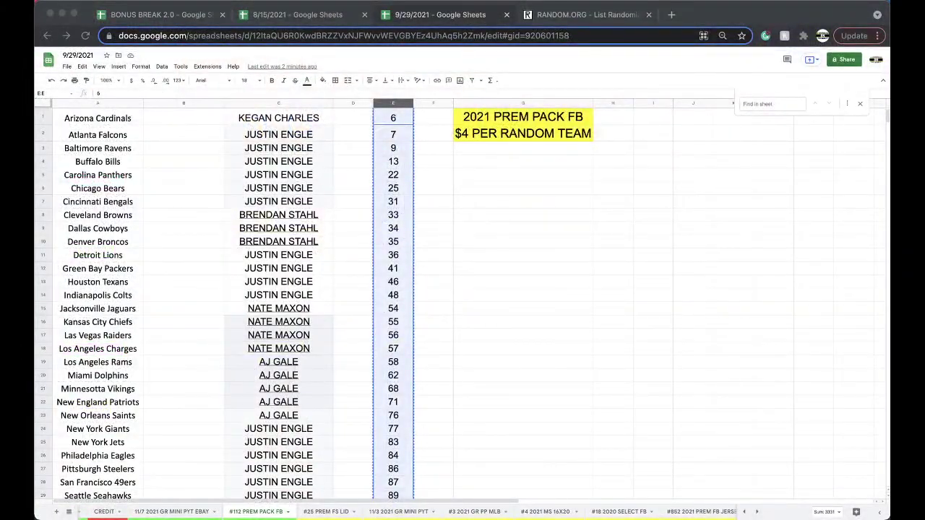
pyautogui.moveTo(285, 136); pyautogui.dragTo(258, 281)
pyautogui.scroll(-1, 279, 184)
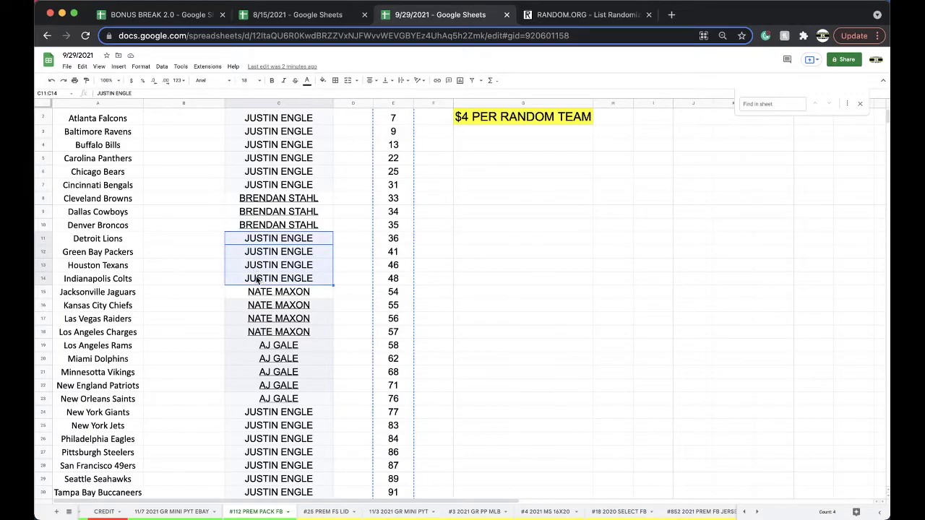
pyautogui.scroll(-1, 276, 317)
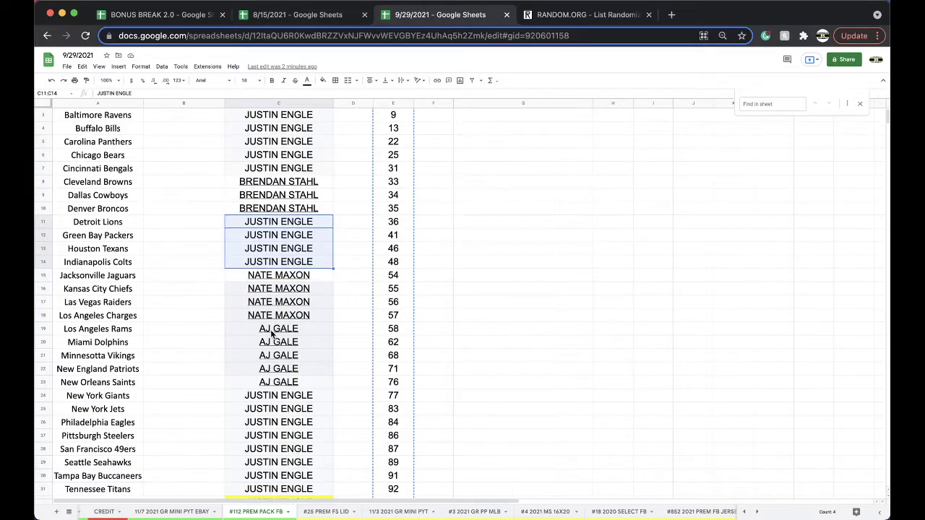
pyautogui.moveTo(273, 332); pyautogui.dragTo(272, 385)
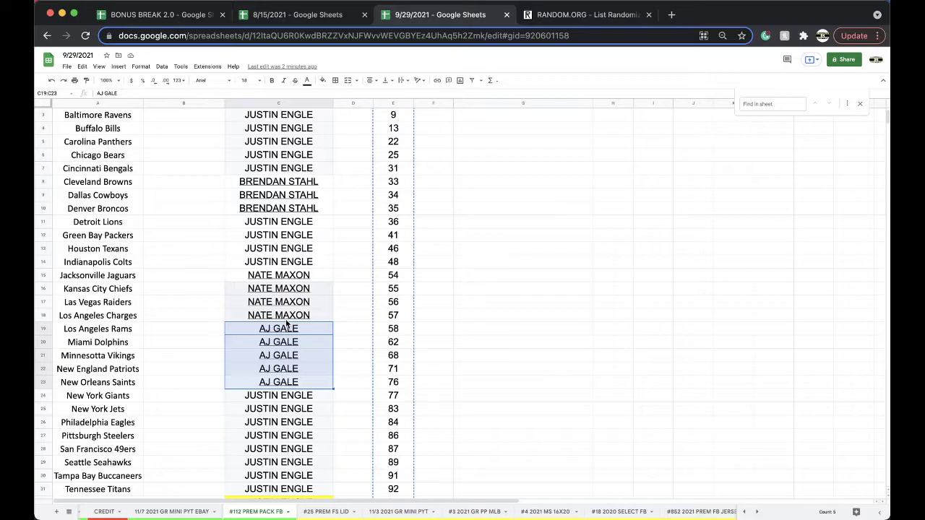
pyautogui.scroll(-5, 286, 323)
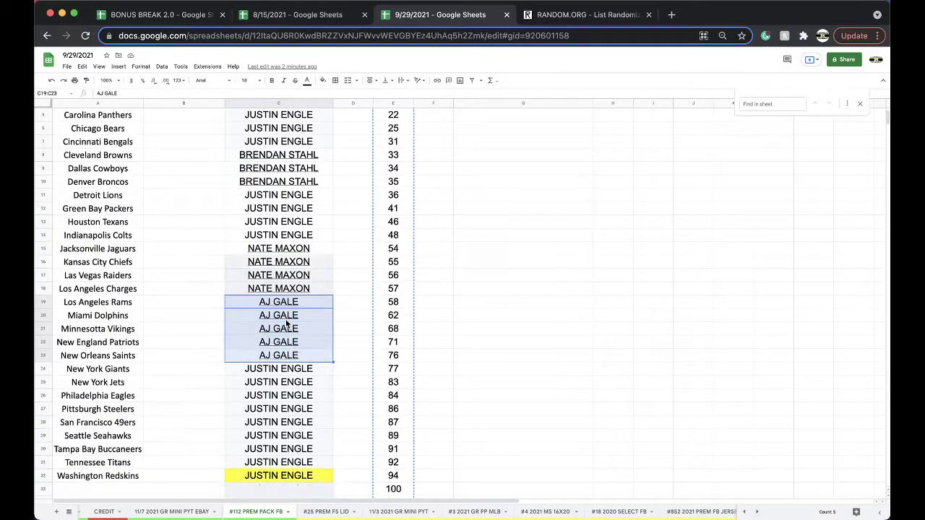
pyautogui.moveTo(275, 333); pyautogui.dragTo(260, 432)
pyautogui.click(323, 80)
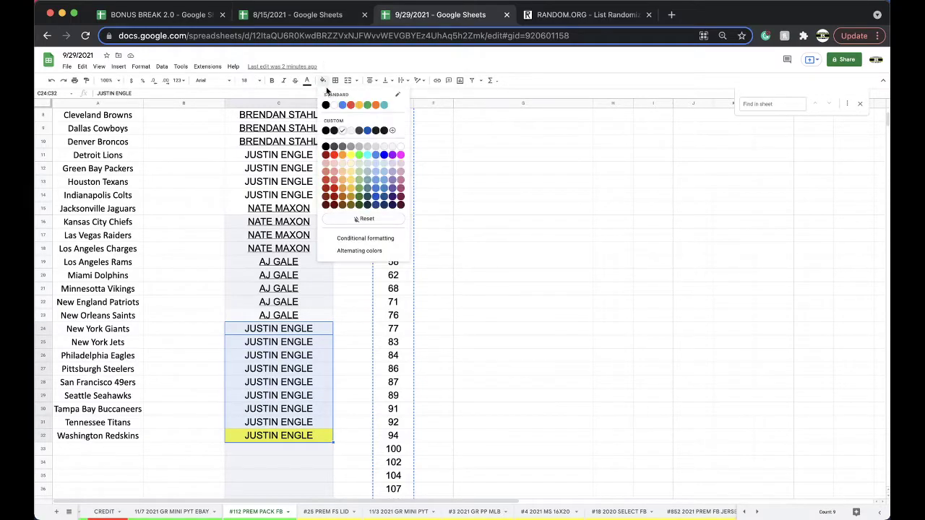
pyautogui.click(344, 133)
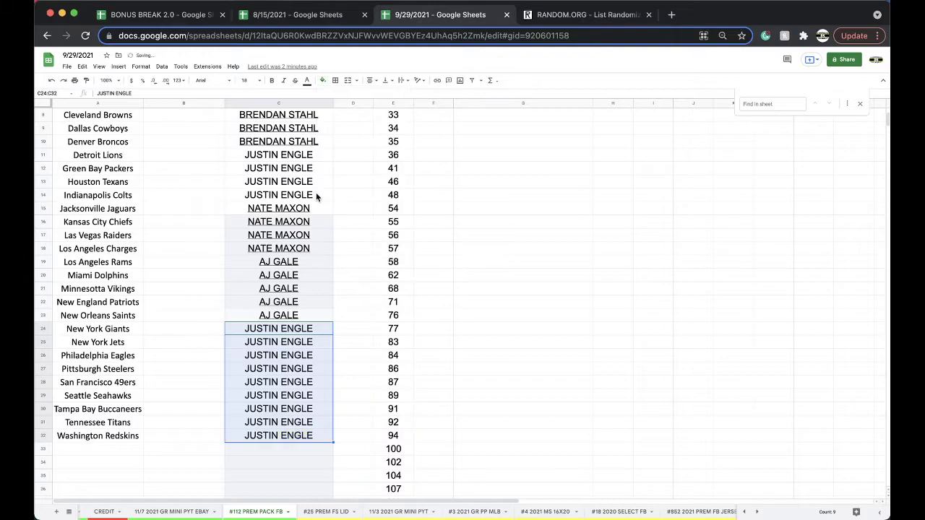
# - Copy all the owner names in column C
pyautogui.scroll(3, 318, 198)
pyautogui.click(285, 101)
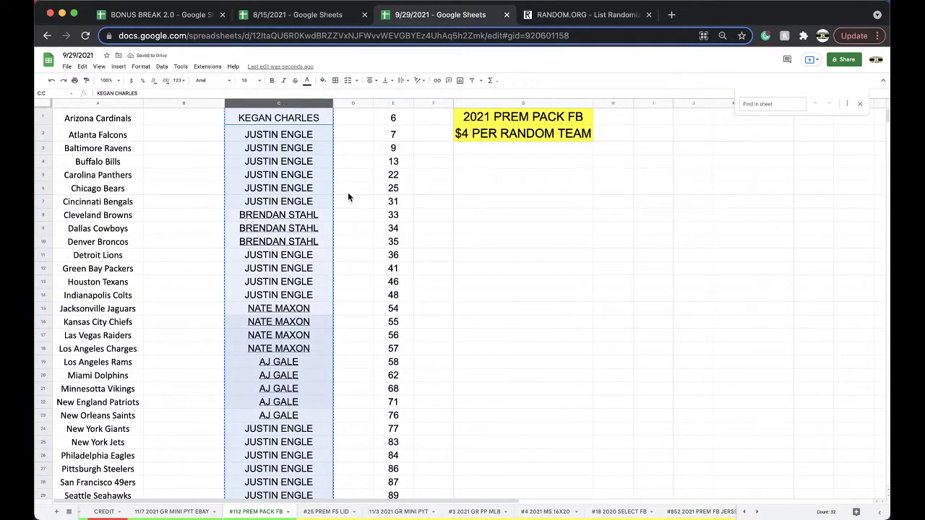
pyautogui.hotkey('ctrl', 'c')
pyautogui.scroll(-3, 327, 165)
pyautogui.scroll(3, 327, 164)
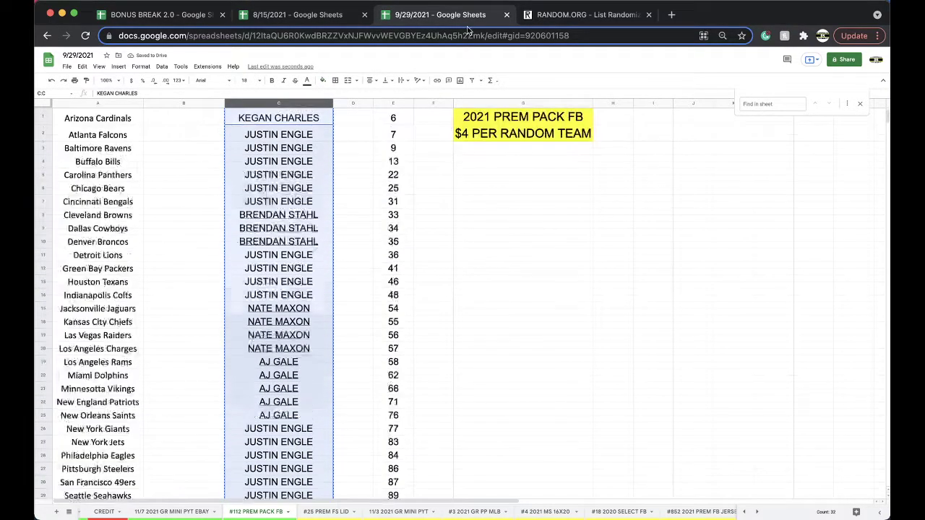
# - Paste the owner names into a freshly reloaded List Randomizer form
pyautogui.click(553, 15)
pyautogui.press('Return')
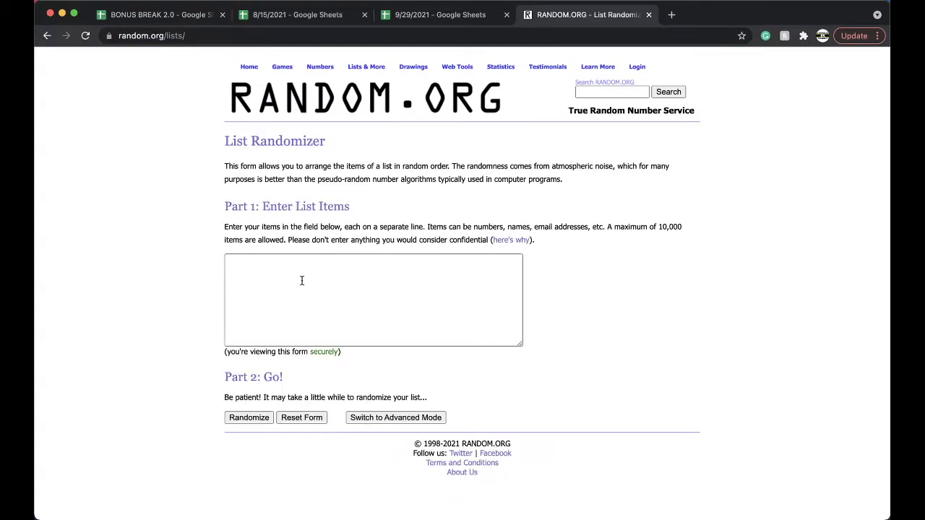
pyautogui.click(289, 301)
pyautogui.press('cmd+v')
# - Randomize the 32 names five times and select the final shuffled list
pyautogui.click(238, 418)
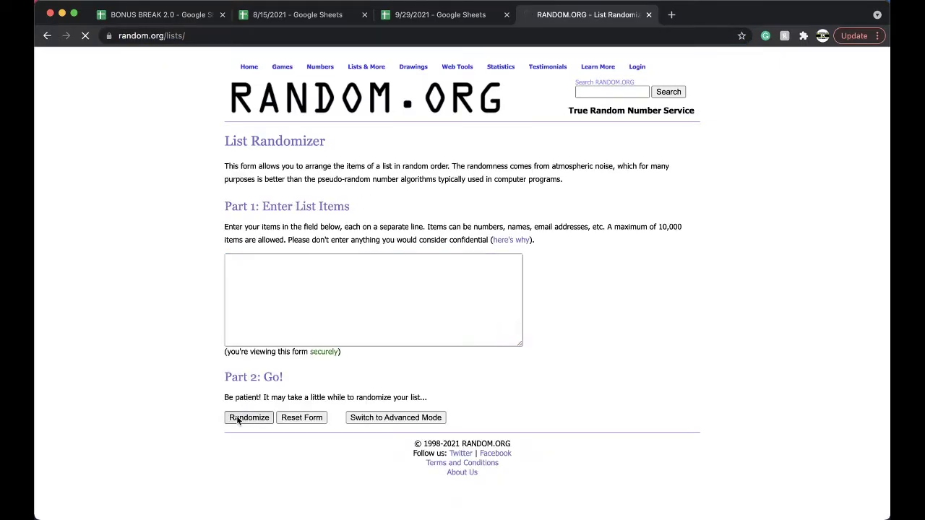
pyautogui.click(233, 445)
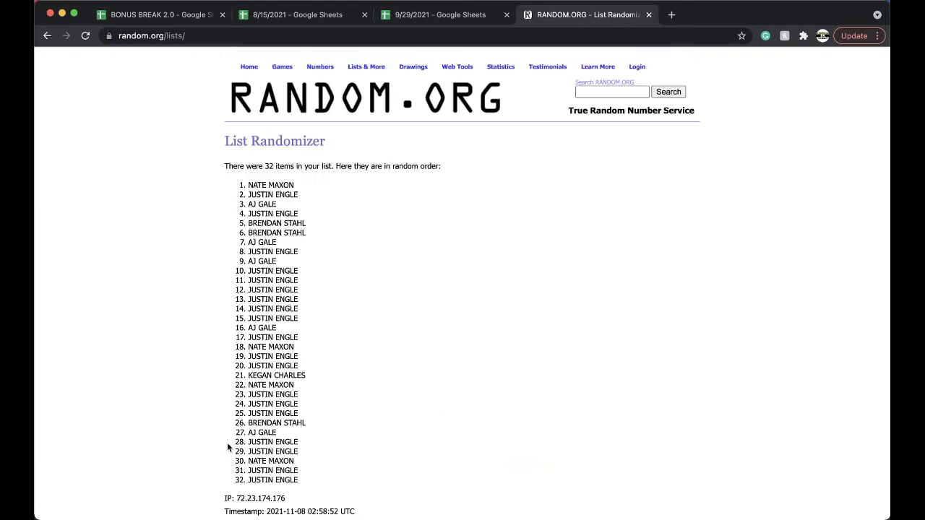
pyautogui.scroll(-3, 227, 442)
pyautogui.click(228, 447)
pyautogui.click(227, 445)
pyautogui.scroll(-5, 226, 445)
pyautogui.click(228, 444)
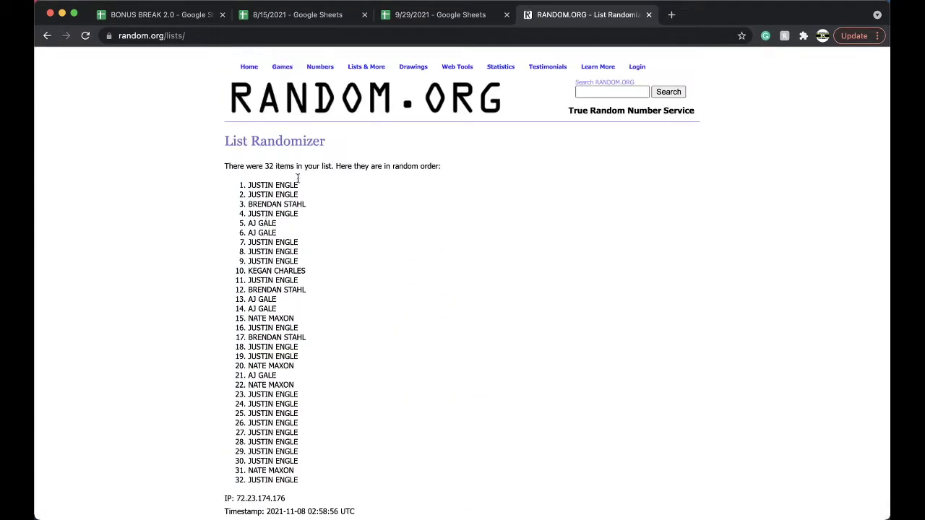
pyautogui.moveTo(247, 183); pyautogui.dragTo(344, 481)
pyautogui.scroll(-4, 344, 481)
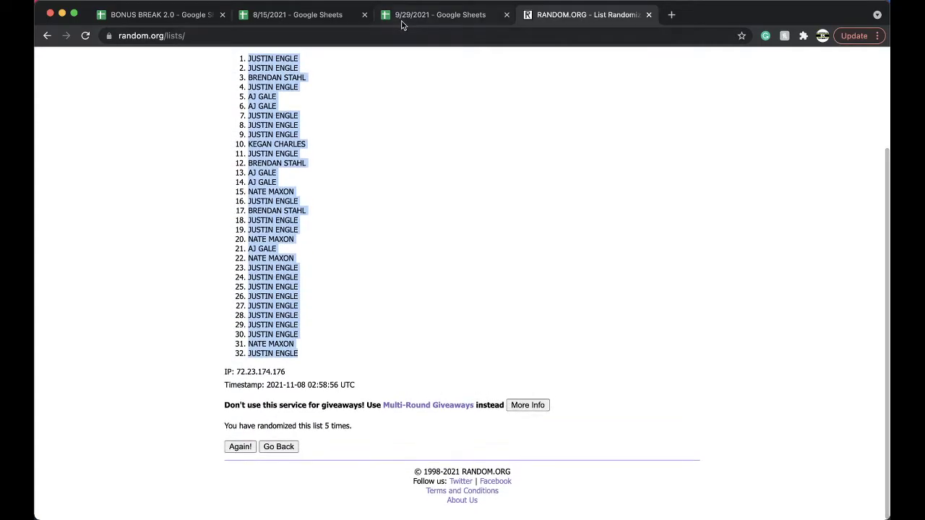
# - Paste the shuffled owner names into column B from B1 at font size 18
pyautogui.click(405, 14)
pyautogui.click(197, 121)
pyautogui.press('super+v')
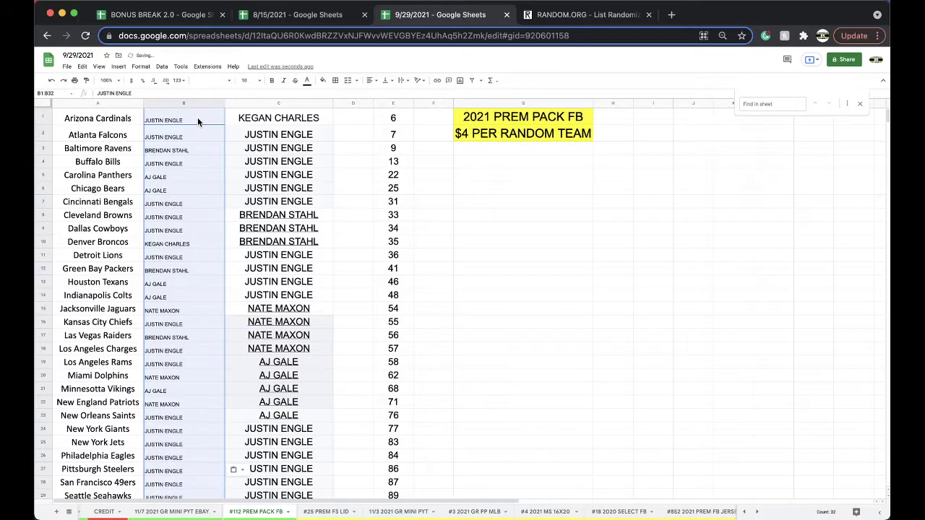
pyautogui.click(244, 81)
pyautogui.click(245, 197)
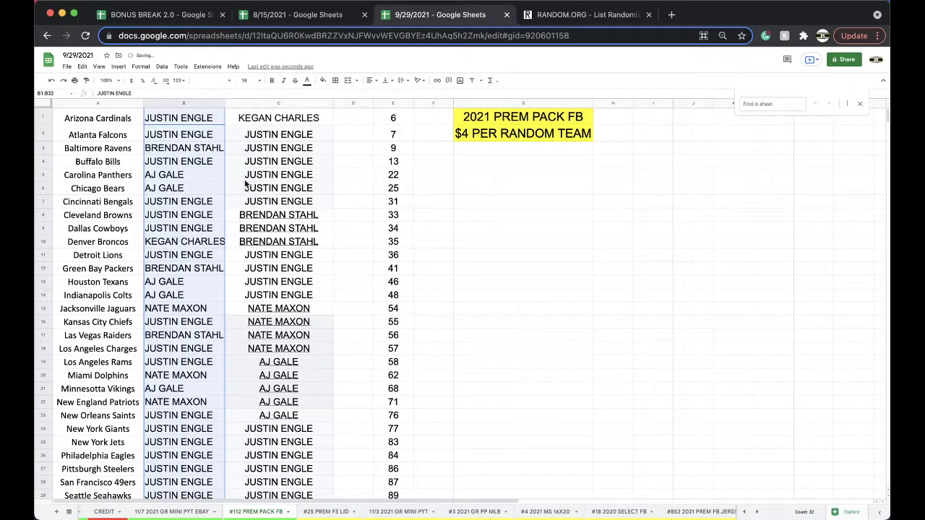
# - Sort the sheet by column B, A to Z
pyautogui.click(171, 66)
pyautogui.moveTo(206, 79)
pyautogui.click(304, 81)
pyautogui.click(188, 117)
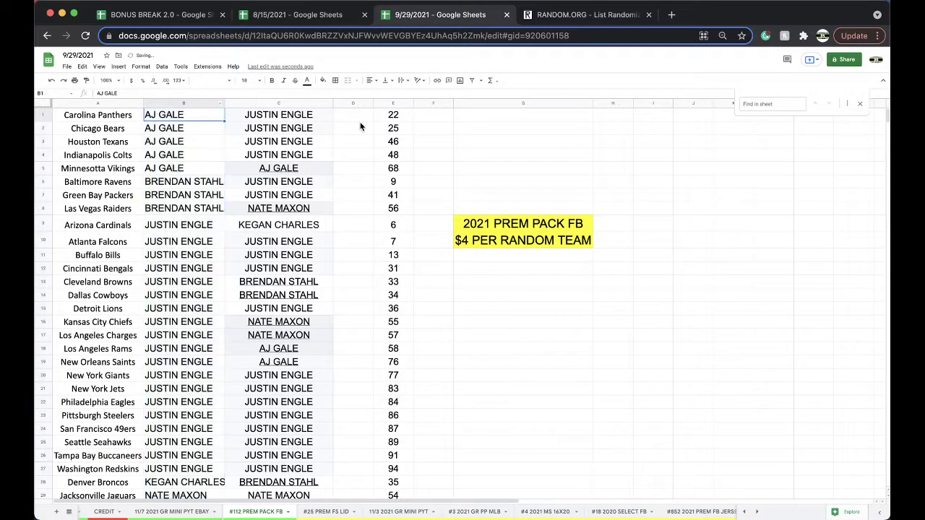
# - Review each team's owner down column B to Tampa Bay Buccaneers, then return to the top
pyautogui.press('Down')
pyautogui.press('Down')
pyautogui.press('Down')
pyautogui.press('Down')
pyautogui.press('Down')
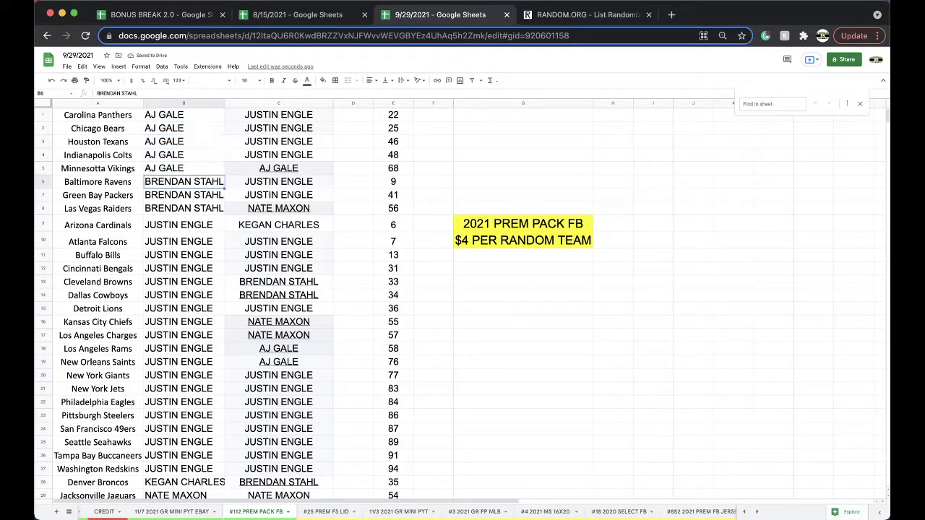
pyautogui.press('Down')
pyautogui.press('Down')
pyautogui.press('Down')
pyautogui.press('Down')
pyautogui.press('Down')
pyautogui.press('Down')
pyautogui.press('Down')
pyautogui.scroll(-1, 307, 252)
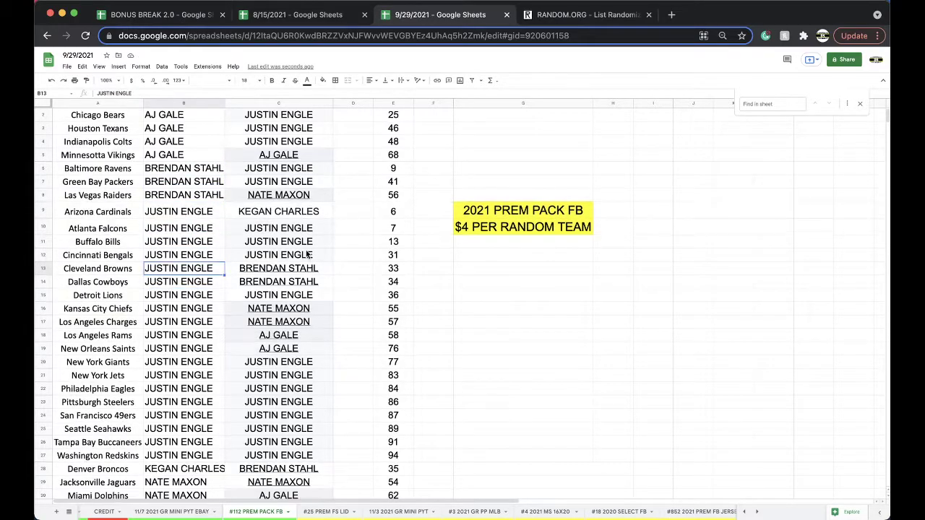
pyautogui.press('Down')
pyautogui.press('Down')
pyautogui.press('Down')
pyautogui.press('Down')
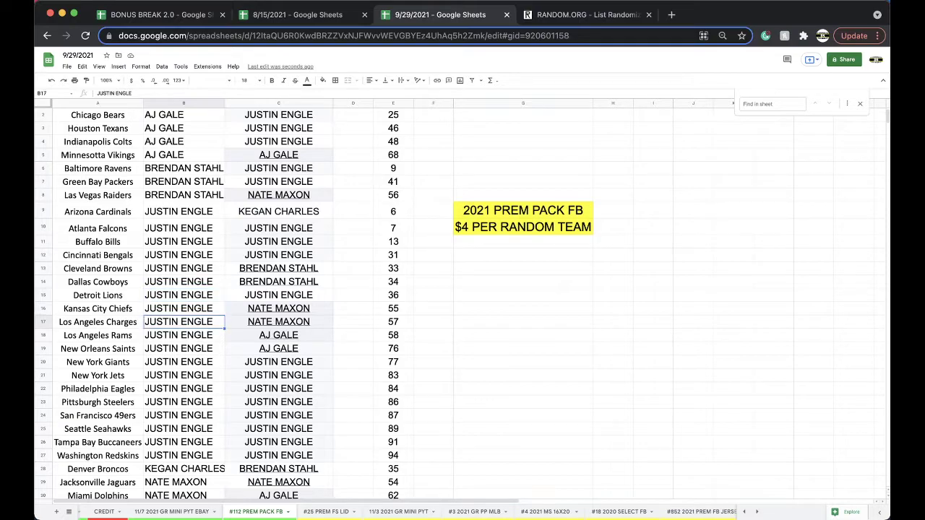
pyautogui.press('Down')
pyautogui.press('Down')
pyautogui.press('Down')
pyautogui.press('Down')
pyautogui.press('Down')
pyautogui.press('Down')
pyautogui.press('Down')
pyautogui.press('Down')
pyautogui.press('Down')
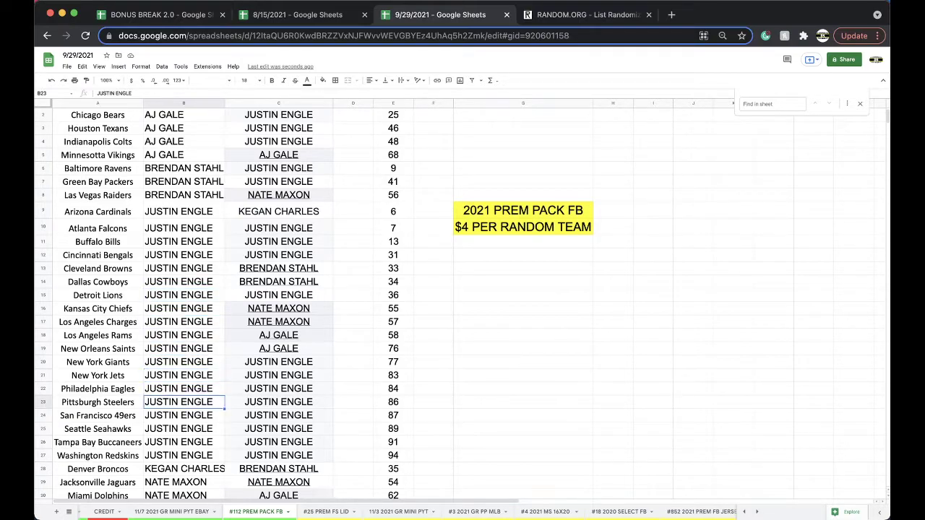
pyautogui.press('Down')
pyautogui.scroll(-2, 287, 282)
pyautogui.press('Down')
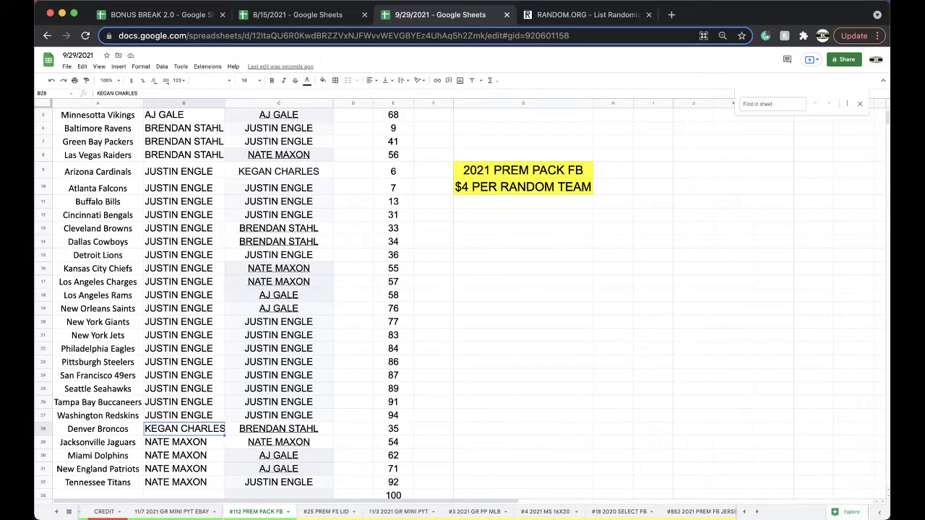
pyautogui.scroll(-2, 213, 349)
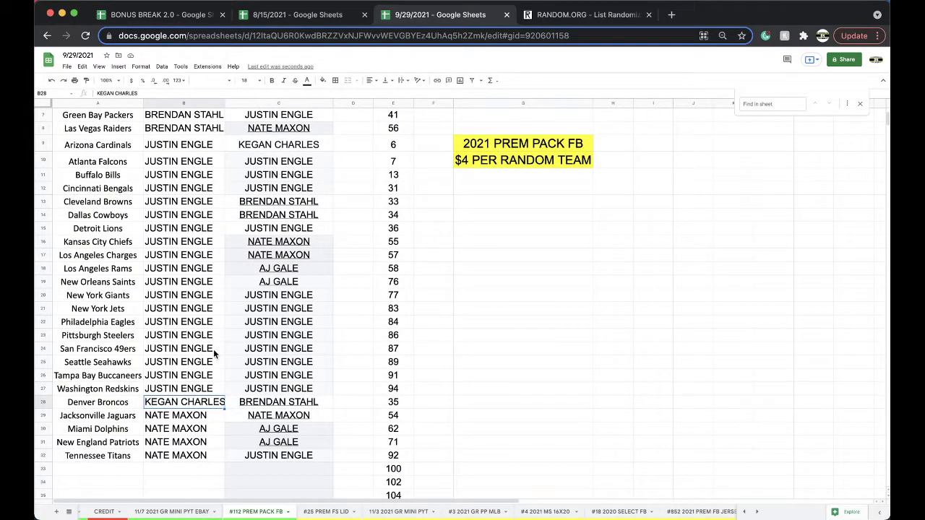
pyautogui.scroll(3, 213, 349)
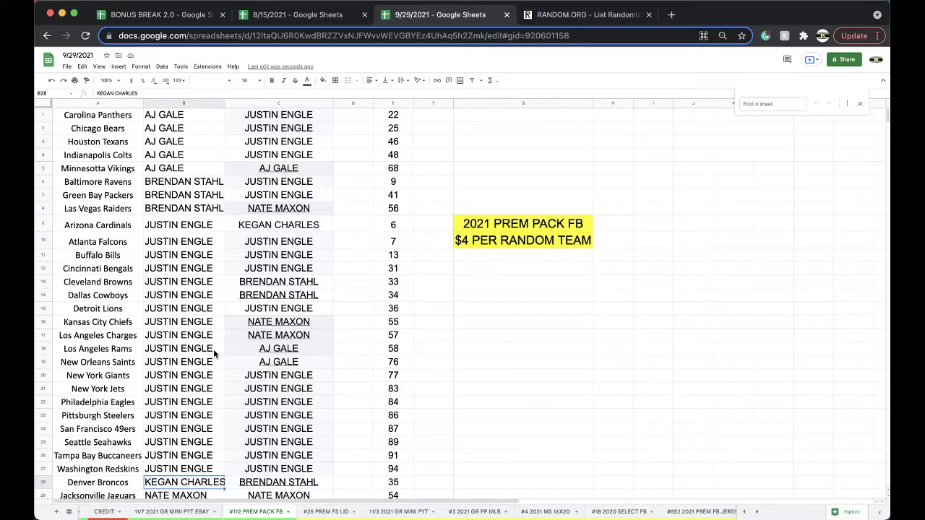
pyautogui.scroll(-2, 214, 353)
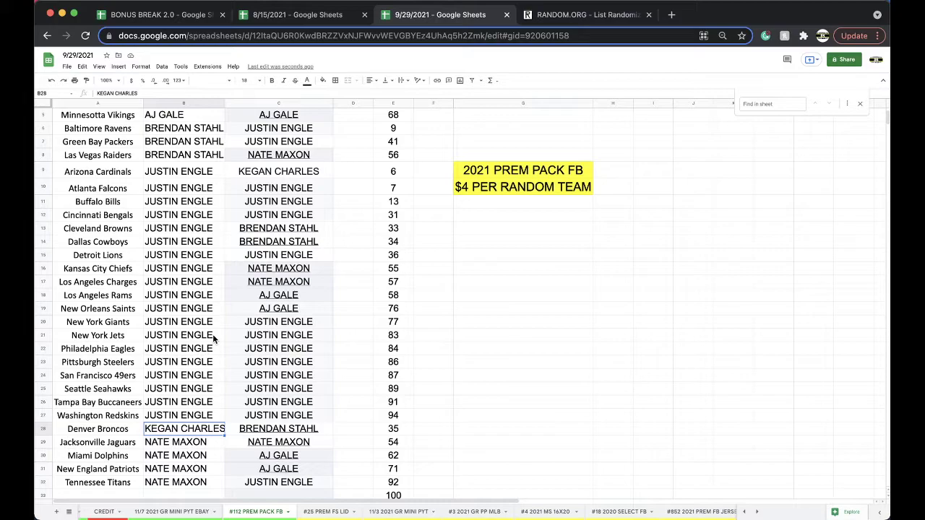
# - Duplicate the #112 PREM PACK FB sheet and rename the copy '#113 PREM PACK FB'
pyautogui.rightClick(277, 513)
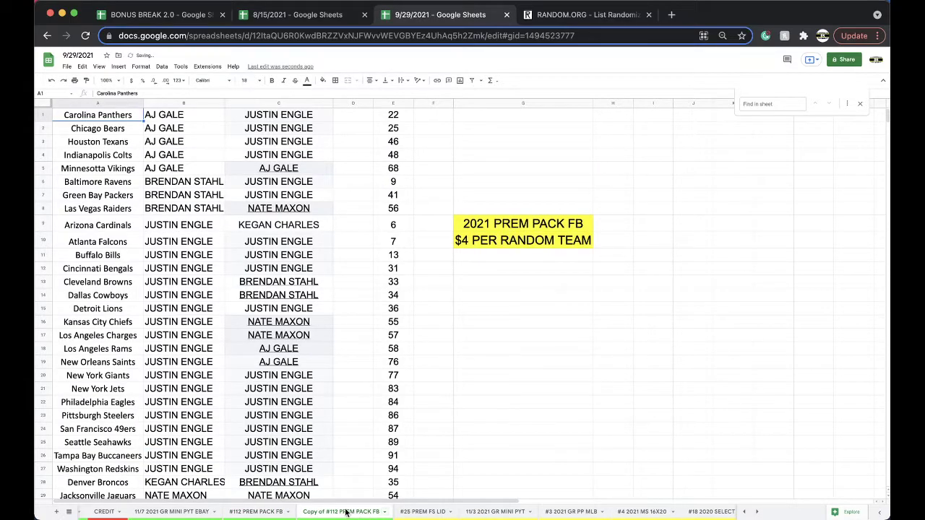
pyautogui.doubleClick(346, 512)
pyautogui.moveTo(338, 511); pyautogui.dragTo(304, 512)
pyautogui.press('BackSpace')
pyautogui.click(314, 457)
pyautogui.rightClick(311, 511)
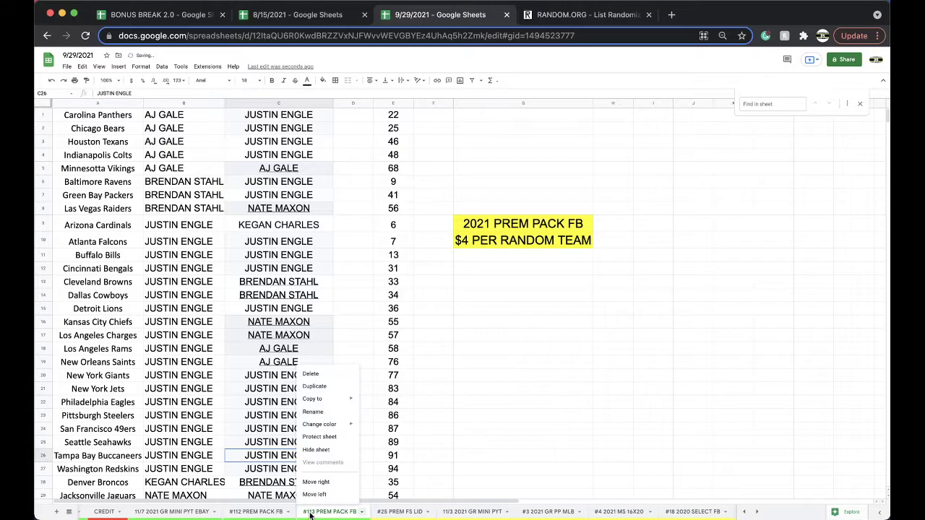
pyautogui.moveTo(329, 425)
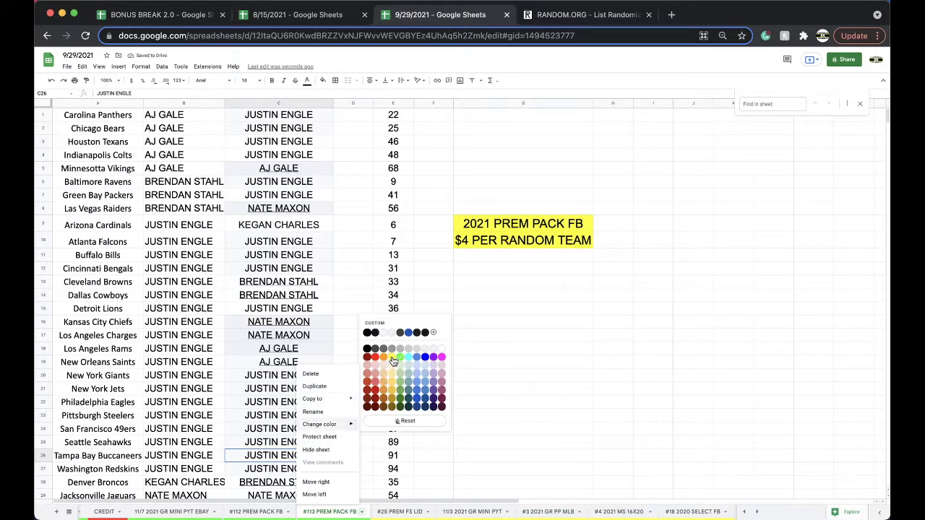
pyautogui.click(133, 120)
# - Sort the #113 sheet A to Z by team and clear owner columns B and C
pyautogui.click(98, 104)
pyautogui.click(162, 66)
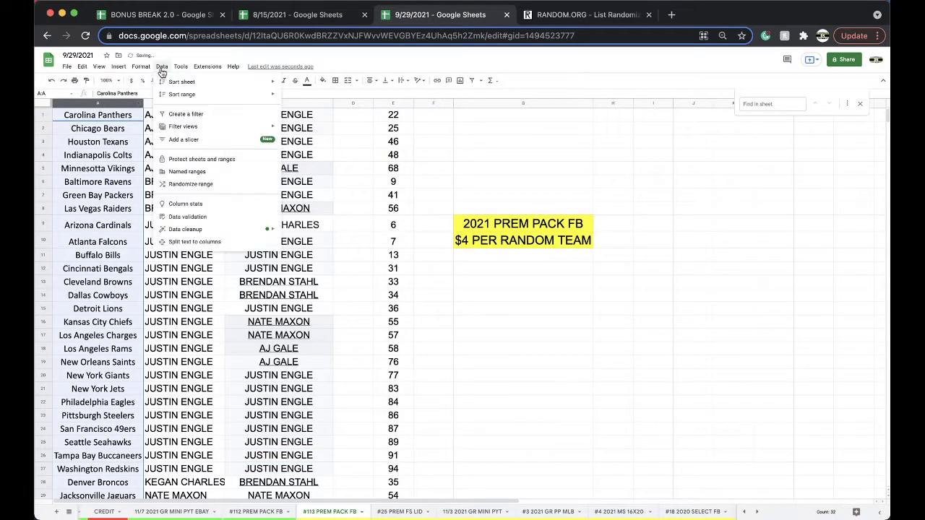
pyautogui.moveTo(182, 82)
pyautogui.click(318, 85)
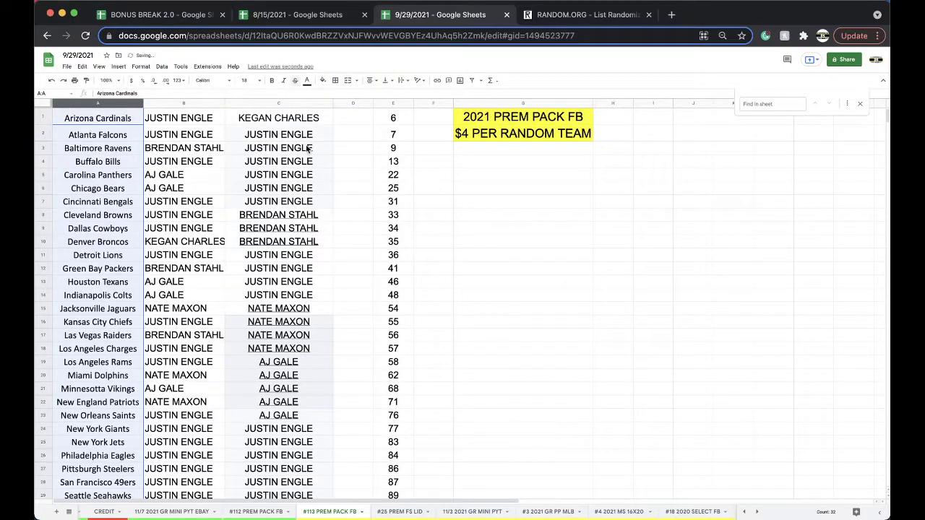
pyautogui.click(211, 103)
pyautogui.keyDown('shift'); pyautogui.click(278, 103); pyautogui.keyUp('shift')
pyautogui.press('Delete')
# - Replace column E's old numbers with the new list starting 7, 9, 13
pyautogui.scroll(-5, 406, 321)
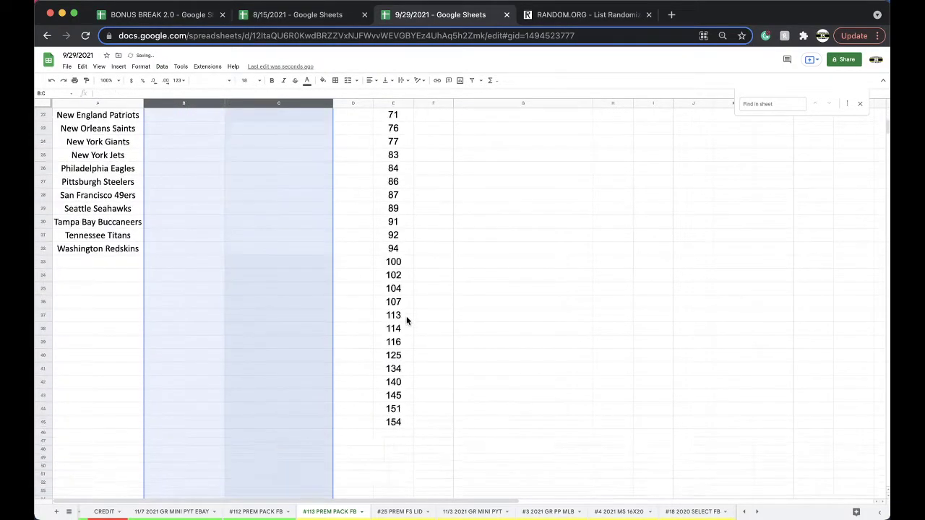
pyautogui.scroll(-2, 406, 320)
pyautogui.scroll(10, 406, 320)
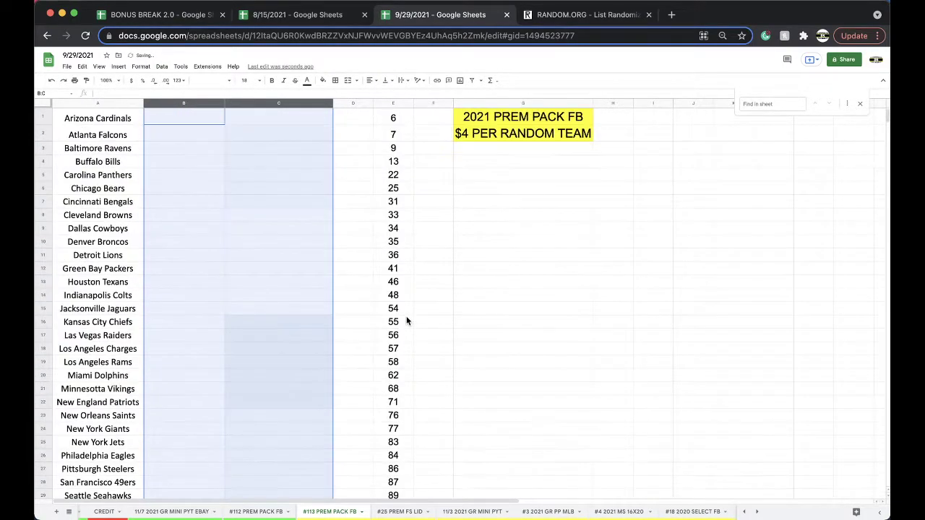
pyautogui.click(396, 117)
pyautogui.moveTo(394, 134); pyautogui.dragTo(390, 394)
pyautogui.scroll(8, 382, 389)
pyautogui.press('Delete')
pyautogui.click(393, 118)
pyautogui.hotkey('ctrl', 'v')
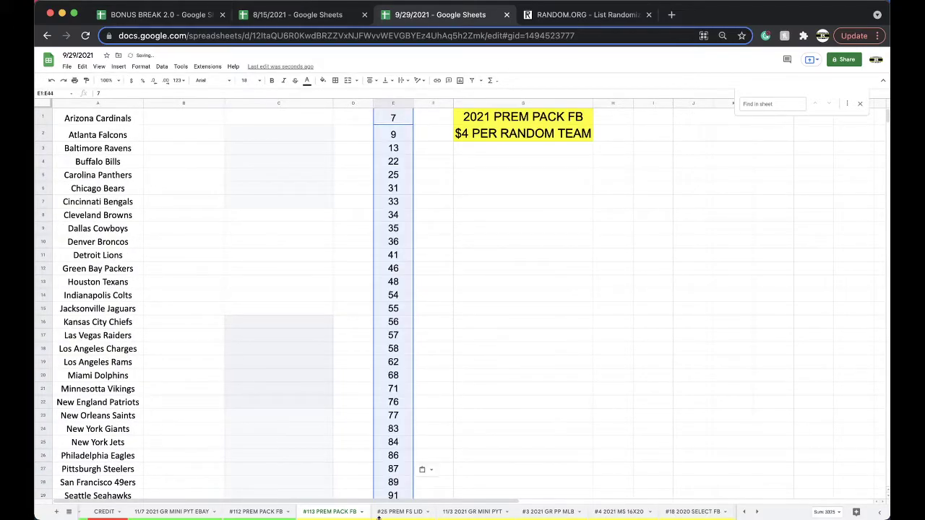
# - Sort the #112 PREM PACK FB sheet A to Z by team name
pyautogui.click(277, 512)
pyautogui.scroll(2, 382, 205)
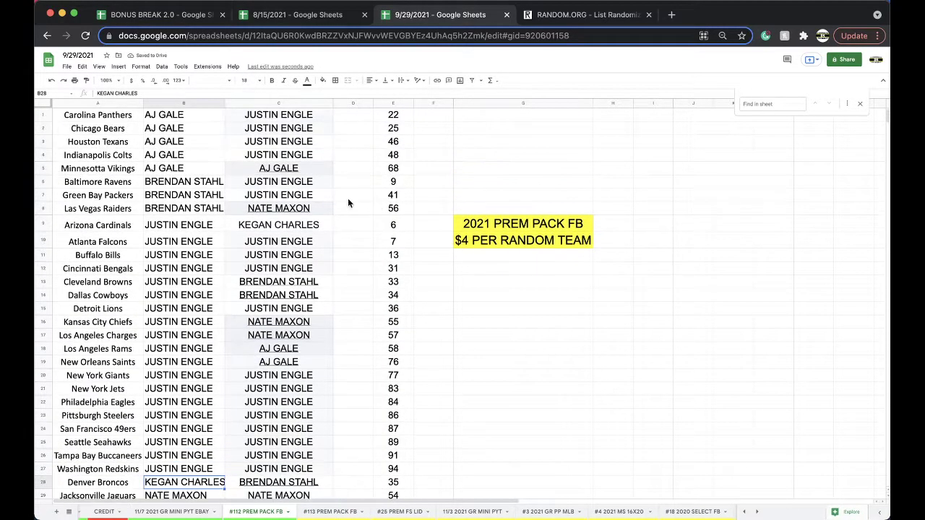
pyautogui.click(117, 103)
pyautogui.click(181, 67)
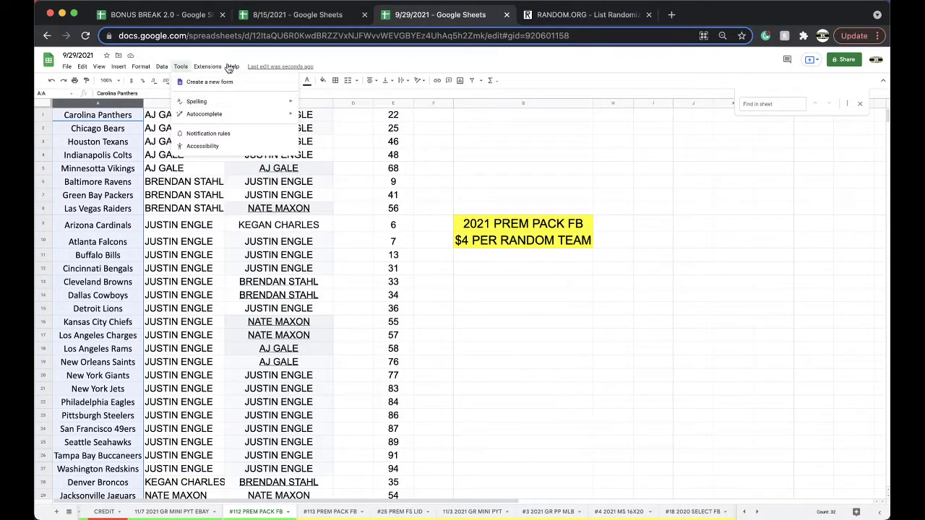
pyautogui.moveTo(159, 68)
pyautogui.moveTo(217, 83)
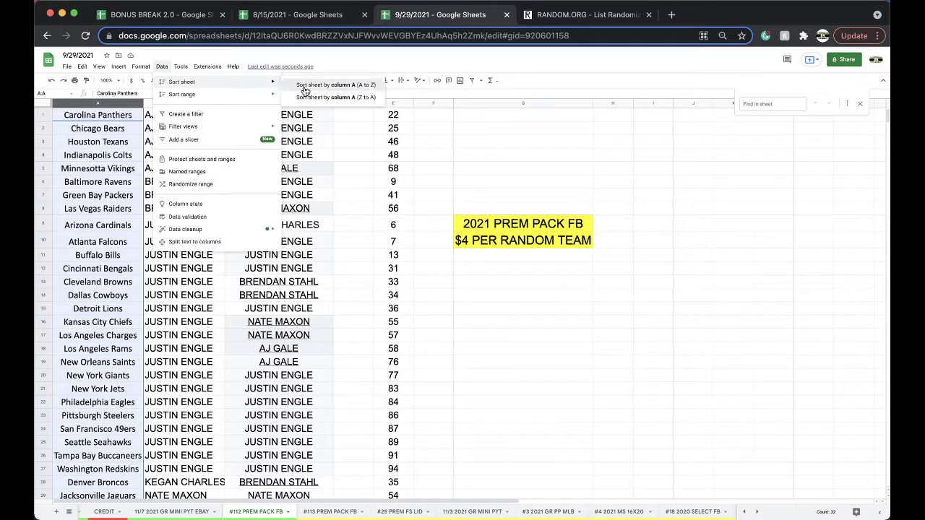
pyautogui.click(296, 84)
# - Fill hit cell E1 (6) gold and move the #113 tab after #3 2021 GR PP MLB
pyautogui.click(391, 122)
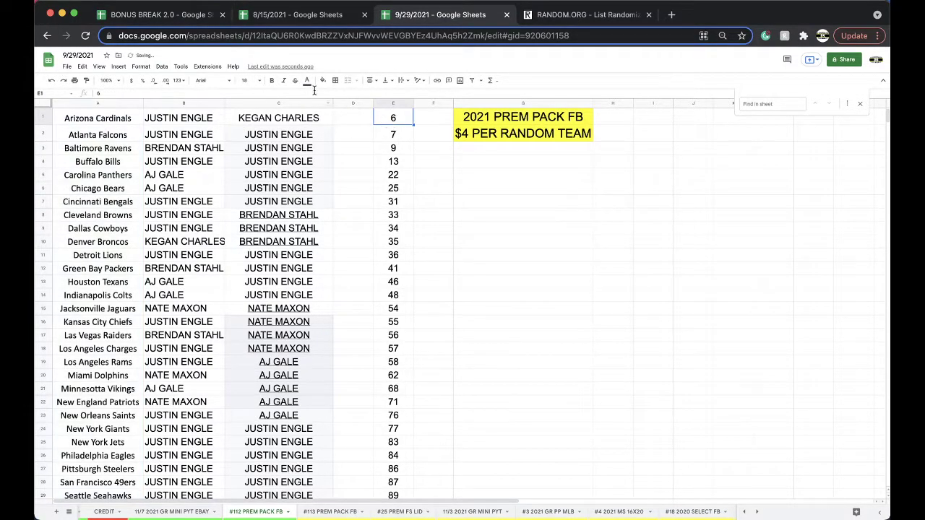
pyautogui.click(323, 81)
pyautogui.click(359, 105)
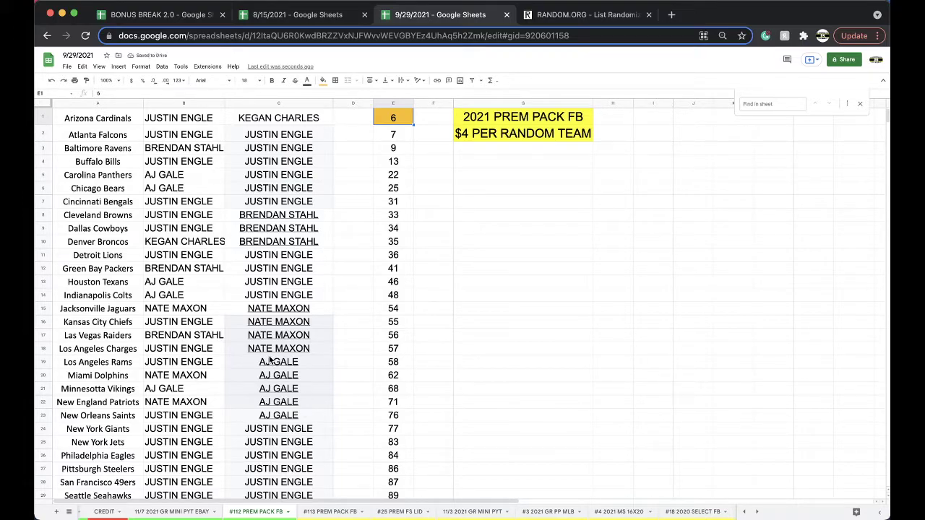
pyautogui.scroll(-5, 244, 431)
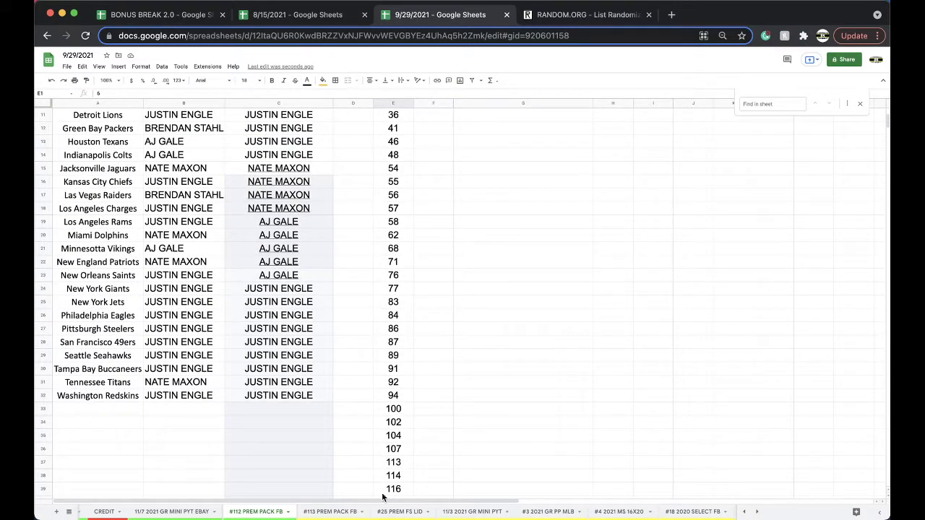
pyautogui.moveTo(453, 511); pyautogui.dragTo(549, 511)
pyautogui.click(256, 511)
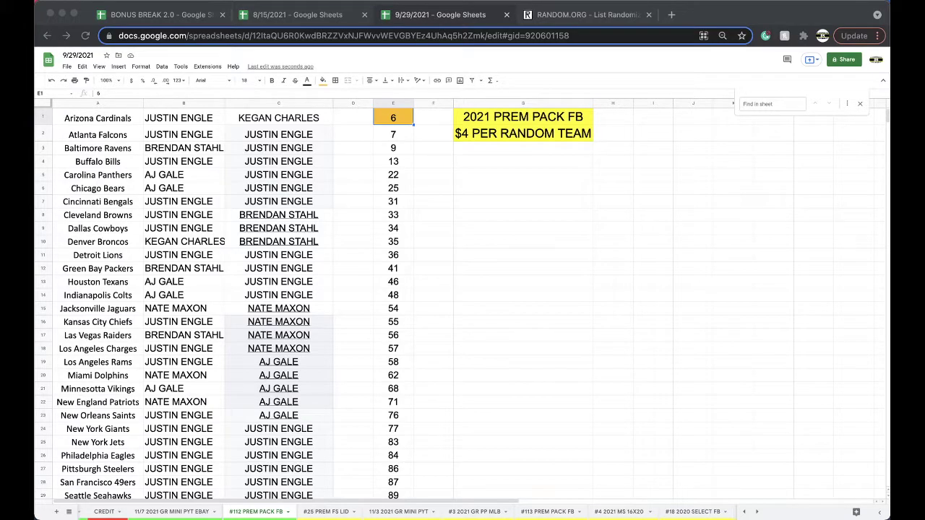
# - Fill the New York Jets owner cell B25 light blue
pyautogui.click(168, 439)
pyautogui.click(323, 81)
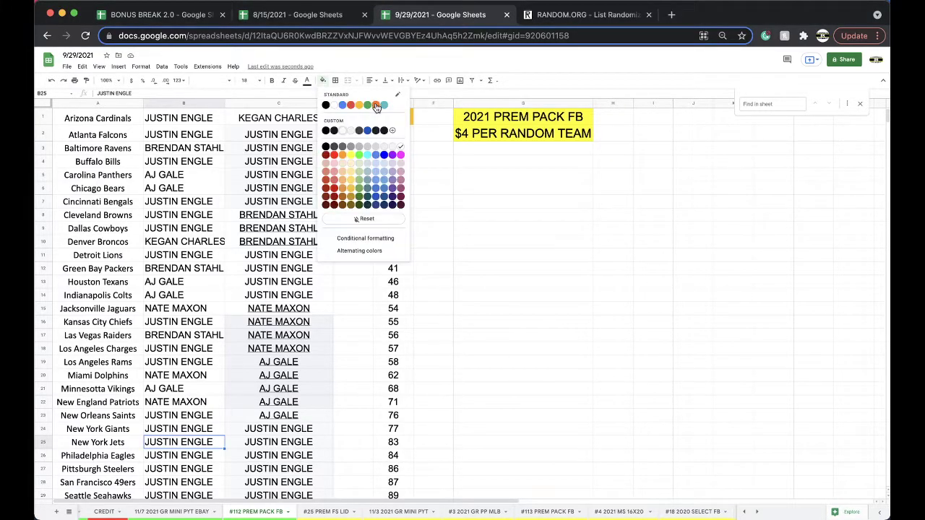
pyautogui.click(383, 106)
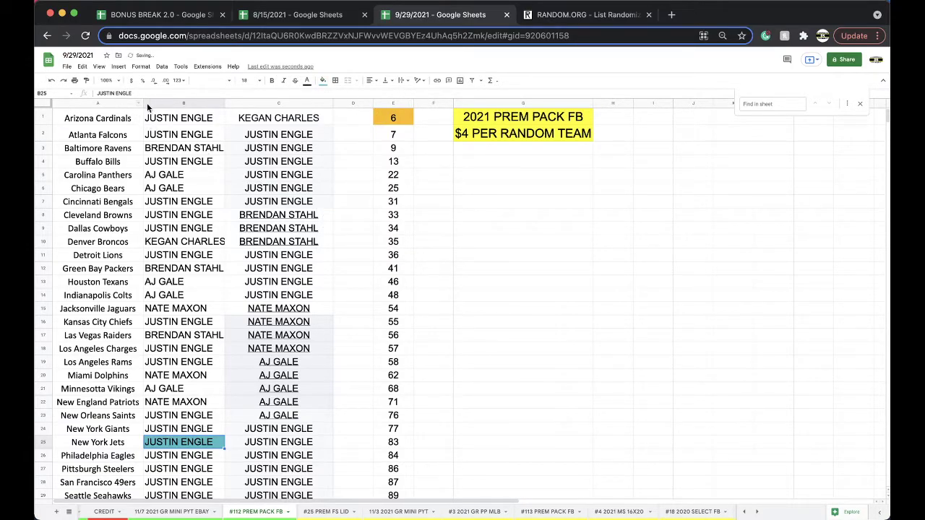
# - Copy column C's owner names and return to RANDOM.ORG's empty list form
pyautogui.click(265, 104)
pyautogui.press('super+c')
pyautogui.scroll(-5, 277, 158)
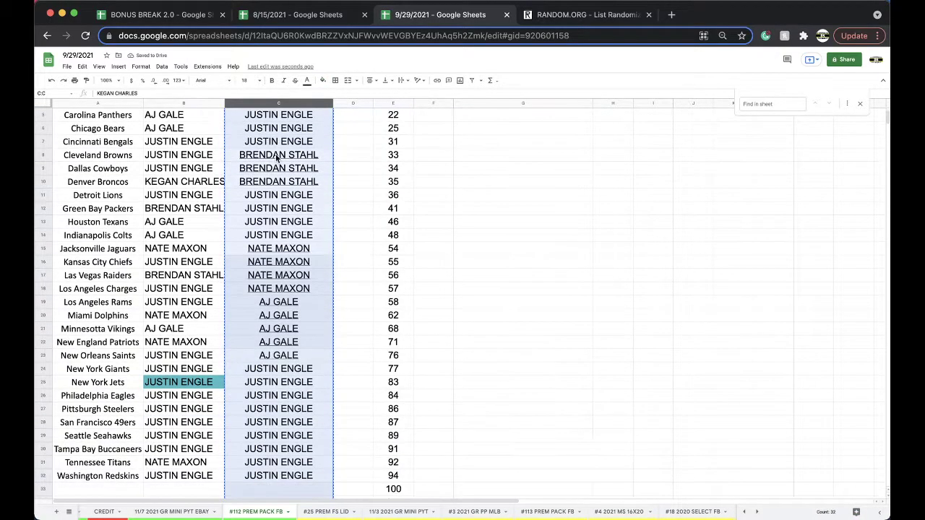
pyautogui.scroll(-2, 276, 158)
pyautogui.scroll(6, 277, 157)
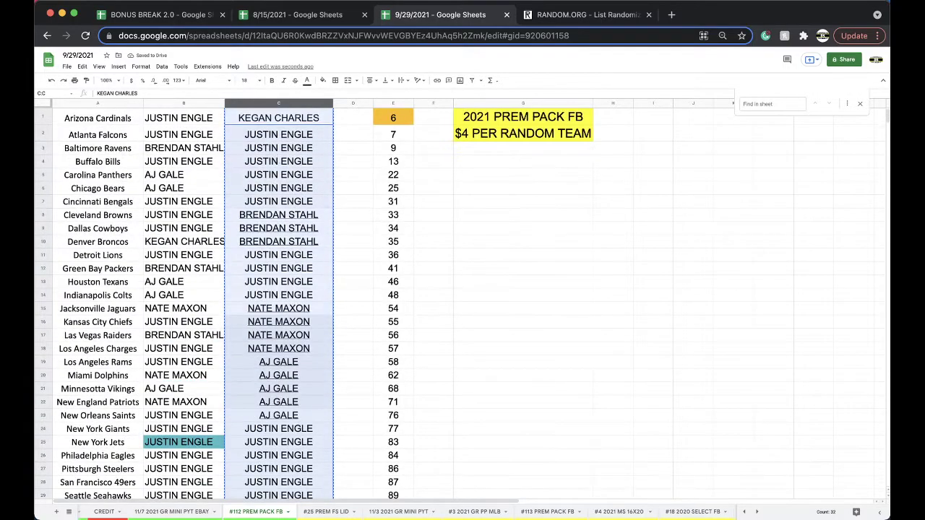
pyautogui.click(585, 16)
pyautogui.press('super+bracketleft')
# - Randomize the 32 owner names repeatedly, select the top result, and switch to BONUS BREAK 2.0
pyautogui.click(377, 303)
pyautogui.click(247, 417)
pyautogui.scroll(-3, 238, 433)
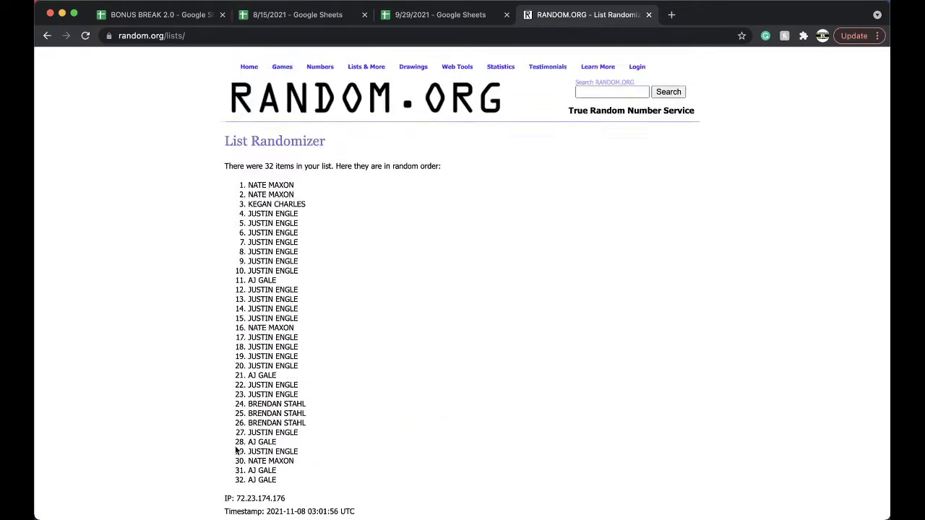
pyautogui.scroll(-3, 235, 448)
pyautogui.click(239, 446)
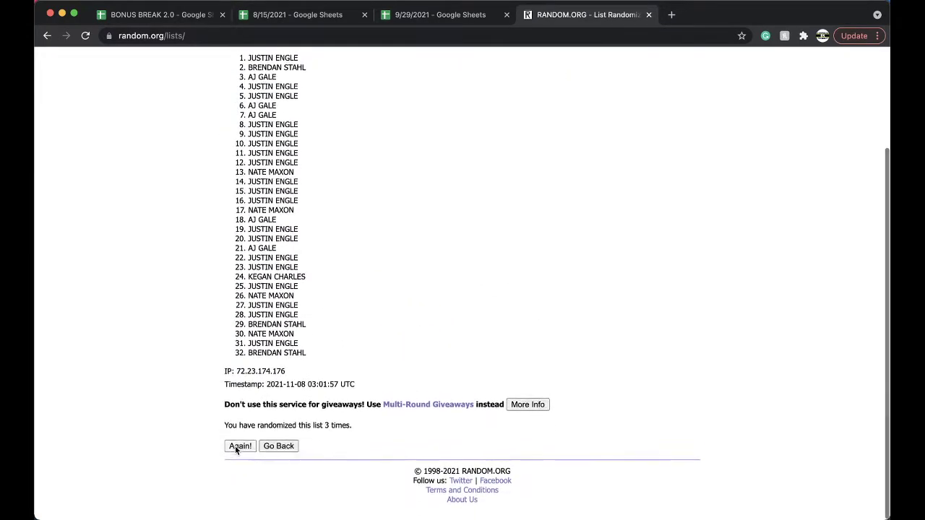
pyautogui.click(236, 448)
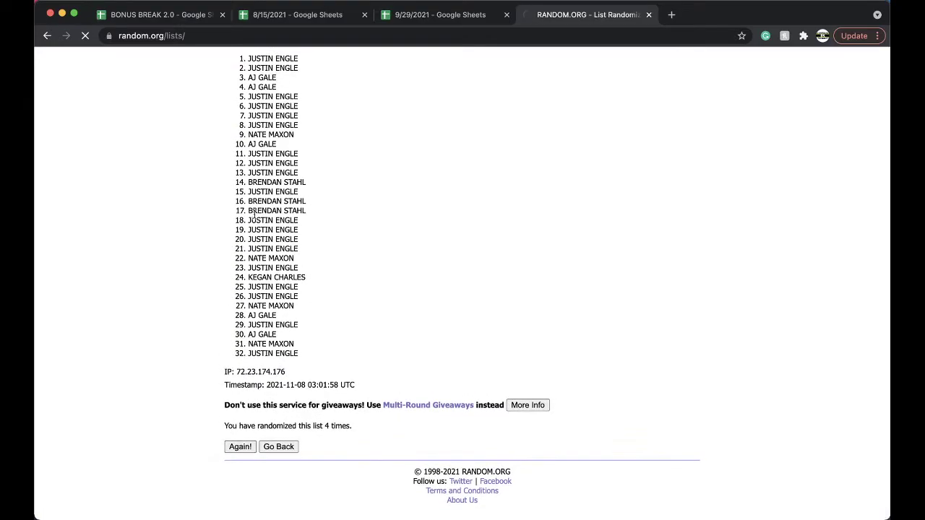
pyautogui.tripleClick(282, 185)
pyautogui.click(403, 21)
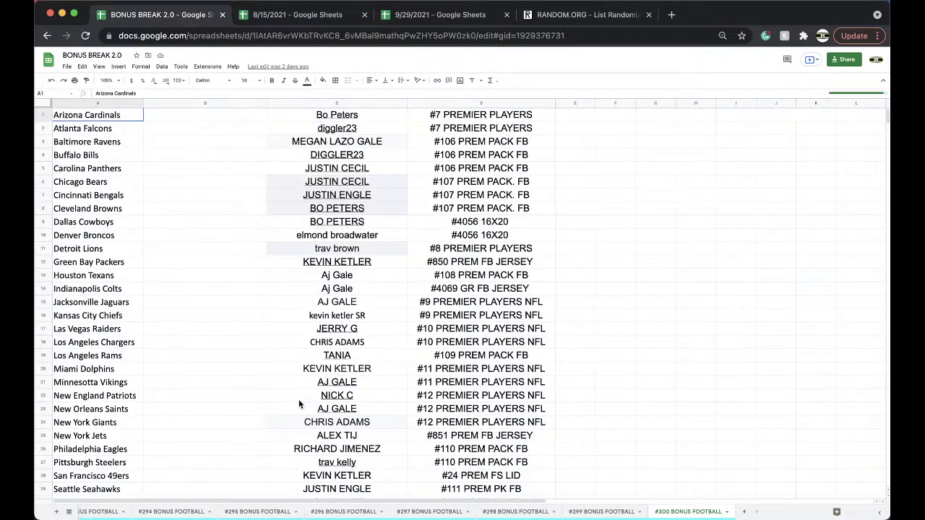
pyautogui.scroll(-3, 298, 403)
# - Duplicate the #300 sheet, rename the copy #301 BONUS FOOTBALL and colour its tab yellow
pyautogui.rightClick(668, 512)
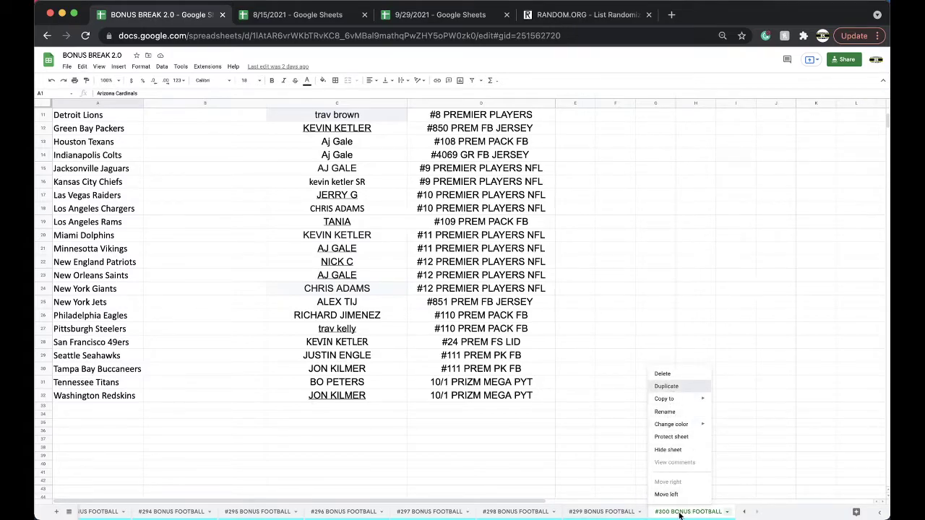
pyautogui.click(666, 386)
pyautogui.doubleClick(661, 511)
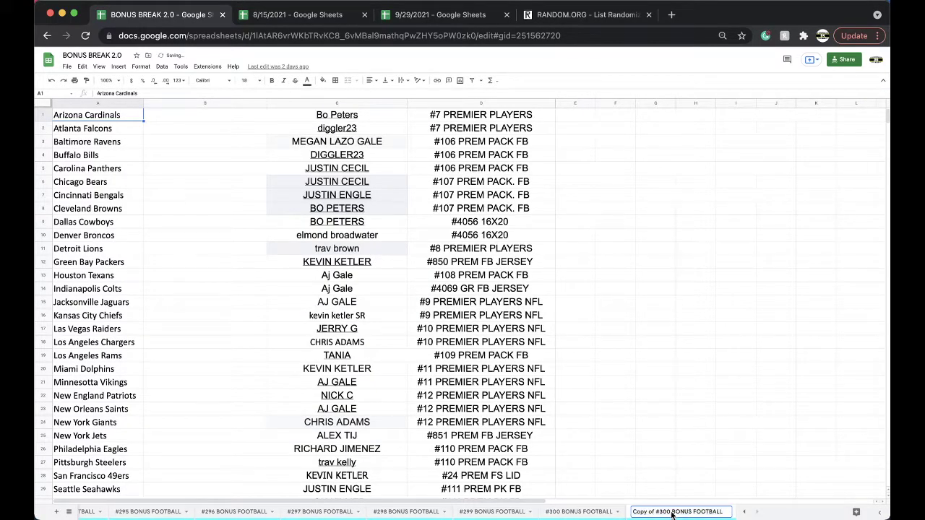
pyautogui.moveTo(672, 515); pyautogui.dragTo(633, 512)
pyautogui.write('#301')
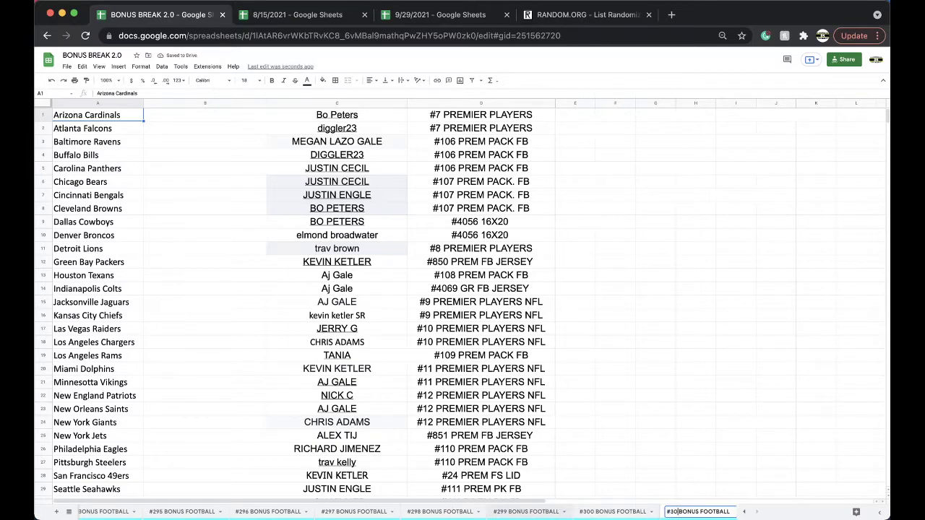
pyautogui.click(607, 440)
pyautogui.rightClick(696, 510)
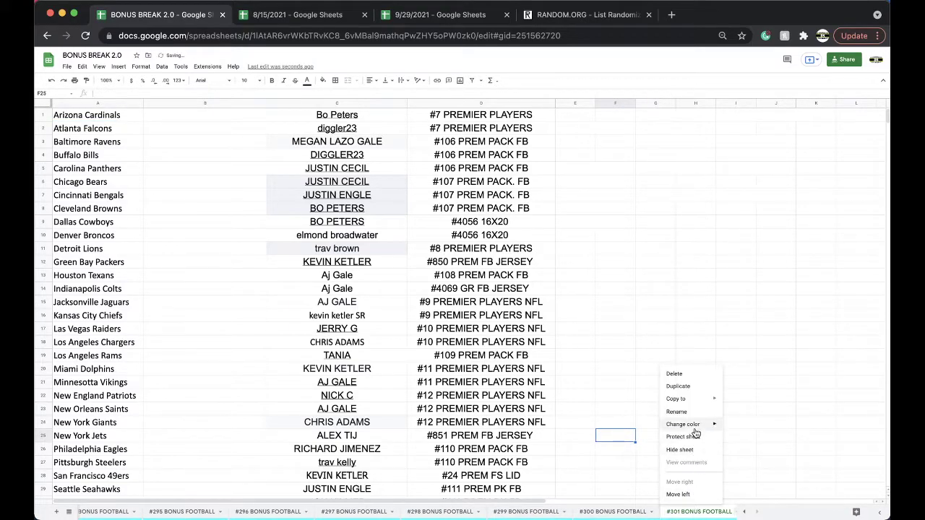
pyautogui.moveTo(692, 427)
pyautogui.click(755, 358)
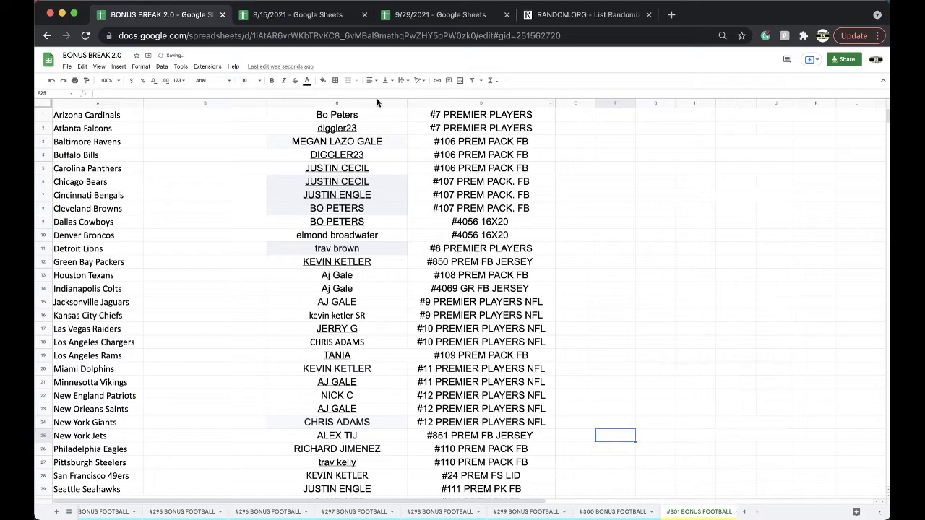
# - Clear columns C–D and paste the winning owner's name into C1 as values only
pyautogui.moveTo(376, 103); pyautogui.dragTo(481, 103)
pyautogui.press('Delete')
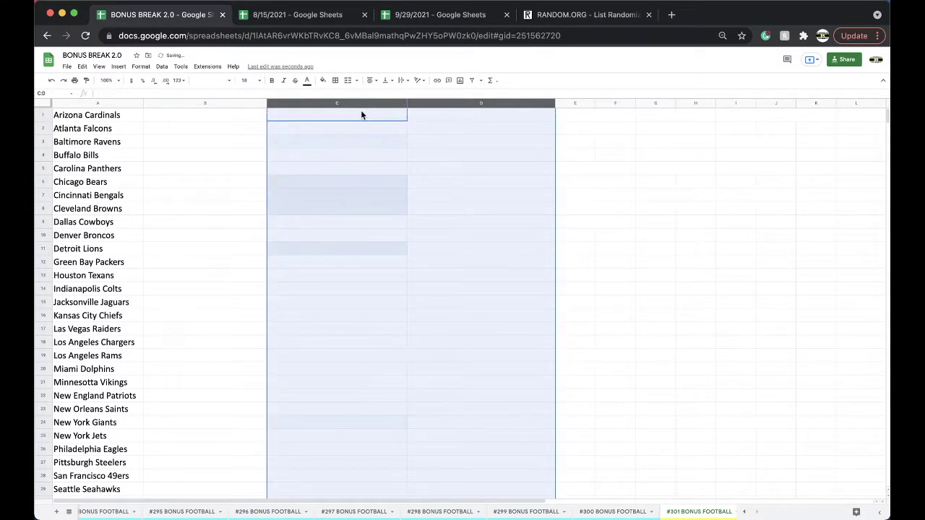
pyautogui.click(360, 110)
pyautogui.hotkey('ctrl', 'v')
pyautogui.click(419, 143)
pyautogui.click(426, 158)
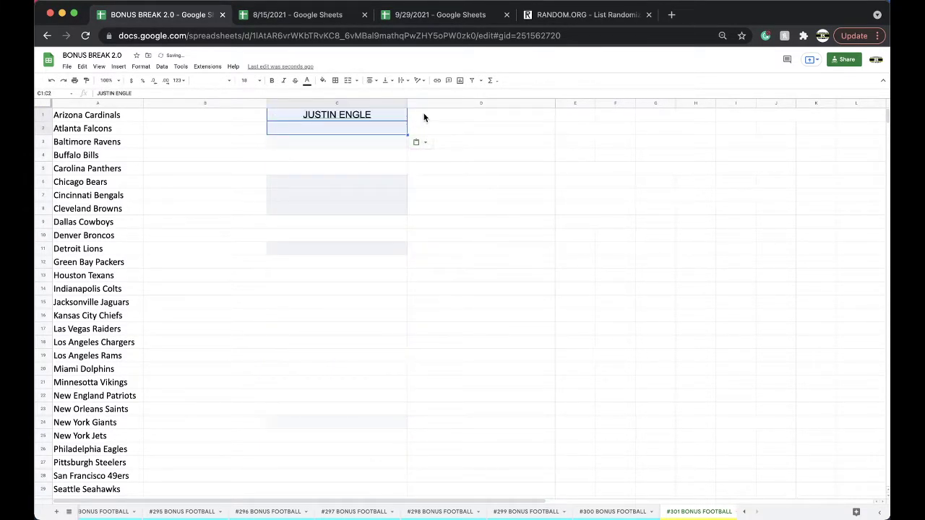
# - Enter the label '#112 PREM PACK FB' in cell D1
pyautogui.click(425, 117)
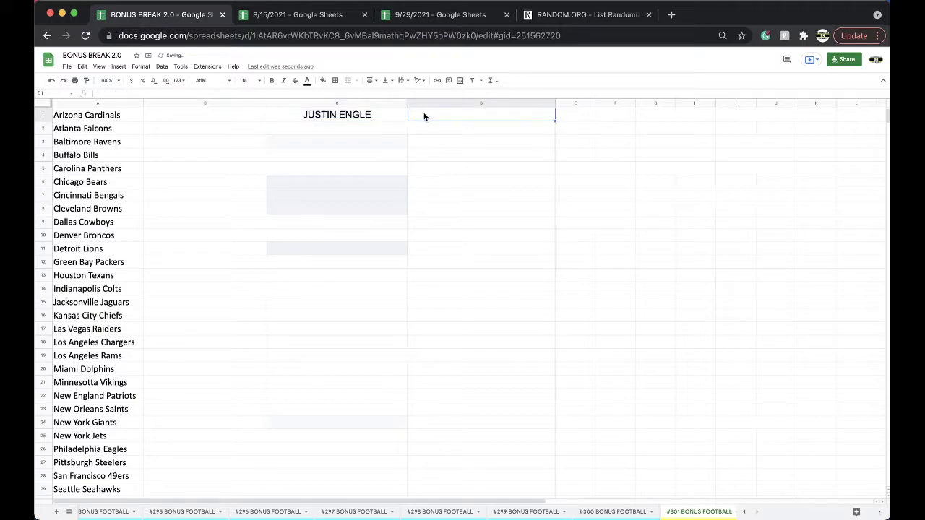
pyautogui.rightClick(681, 512)
pyautogui.moveTo(690, 425)
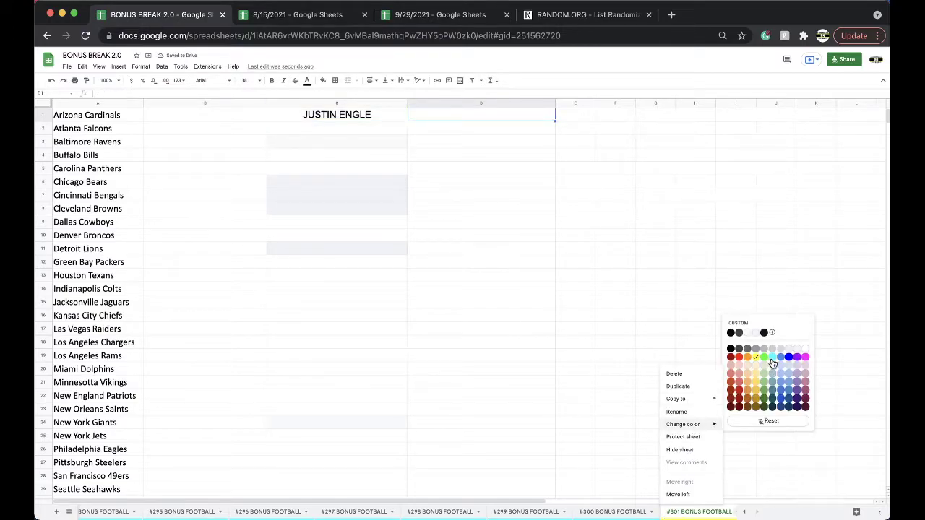
pyautogui.press('Escape')
pyautogui.click(427, 14)
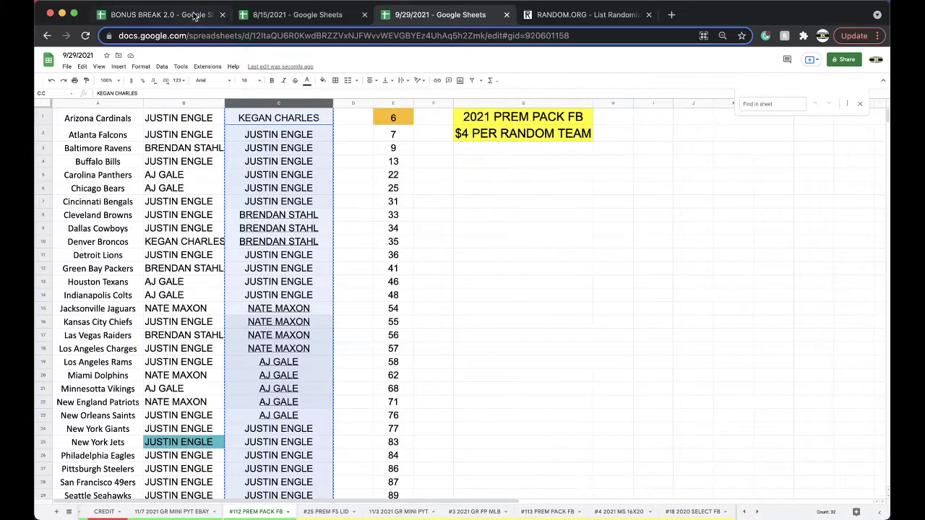
pyautogui.click(184, 20)
pyautogui.write('$')
pyautogui.write('112 PREM PACK FB')
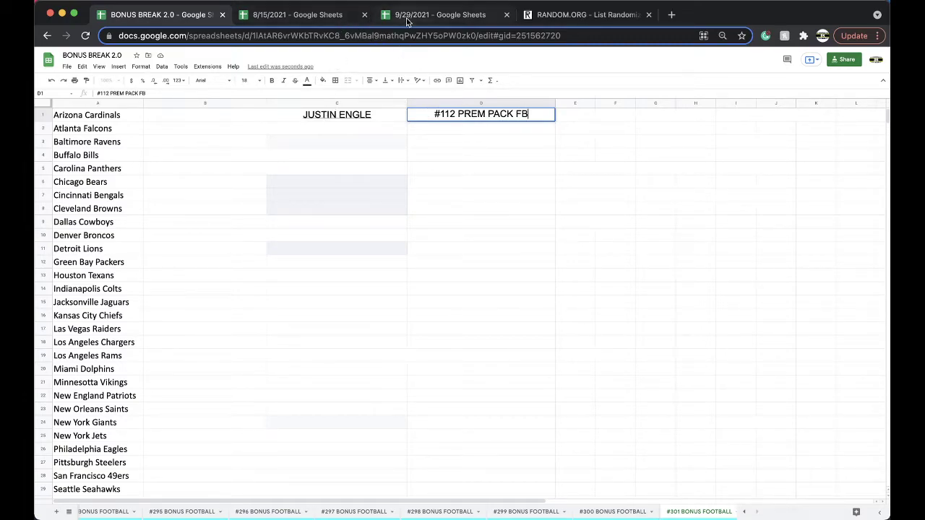
# - Check the owner list in the 8/15/2021 spreadsheet, then go back to the 9/29/2021 file
pyautogui.click(419, 14)
pyautogui.click(296, 15)
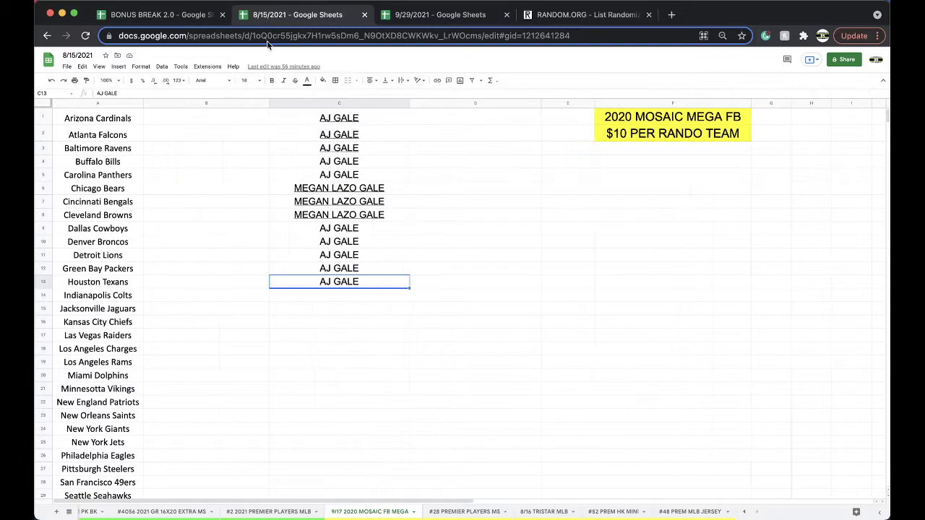
pyautogui.click(350, 322)
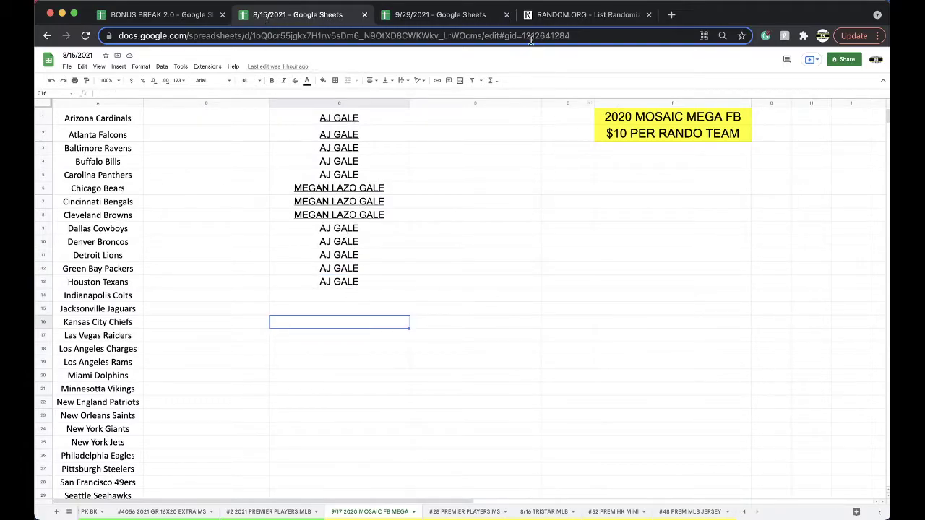
pyautogui.click(440, 15)
# - Open the #113 PREM PACK FB sheet and move its tab right after #112
pyautogui.click(401, 512)
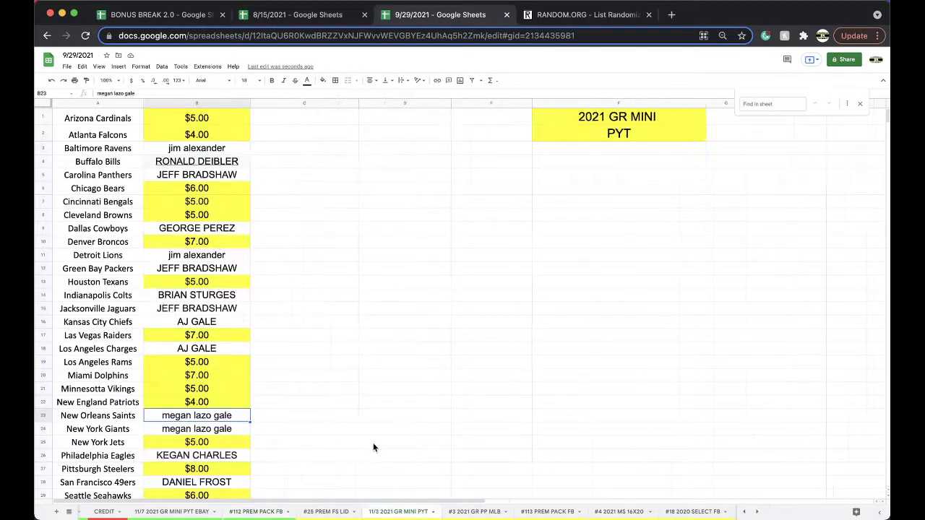
pyautogui.scroll(-5, 322, 358)
pyautogui.scroll(5, 323, 359)
pyautogui.click(324, 511)
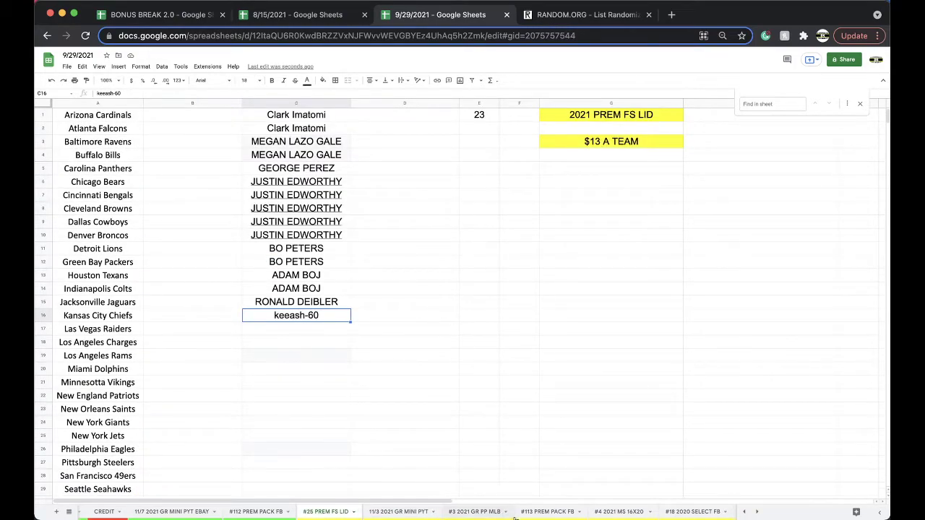
pyautogui.click(474, 511)
pyautogui.moveTo(547, 512); pyautogui.dragTo(340, 514)
# - Enter the first owner's name in C1 and copy it into C2:C10
pyautogui.click(257, 117)
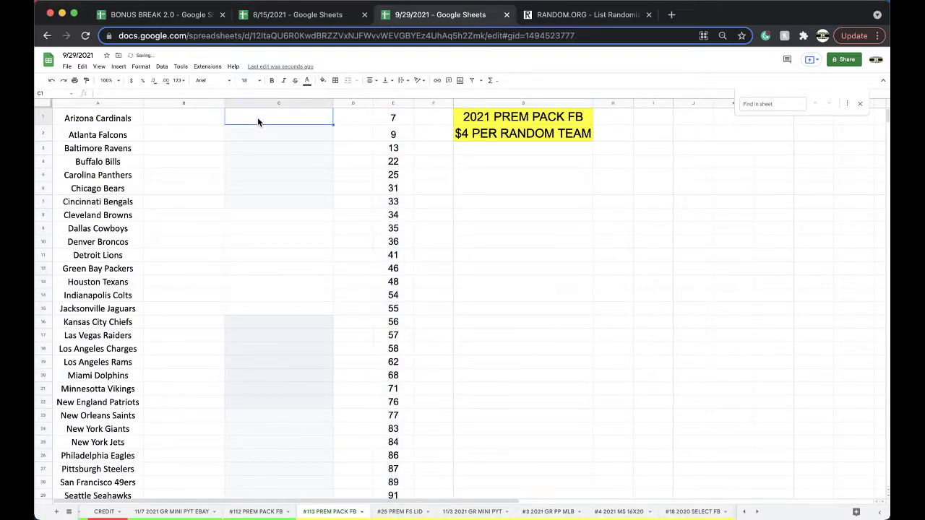
pyautogui.click(281, 147)
pyautogui.click(264, 122)
pyautogui.press('cmd+c')
pyautogui.moveTo(250, 140); pyautogui.dragTo(261, 242)
pyautogui.press('cmd+v')
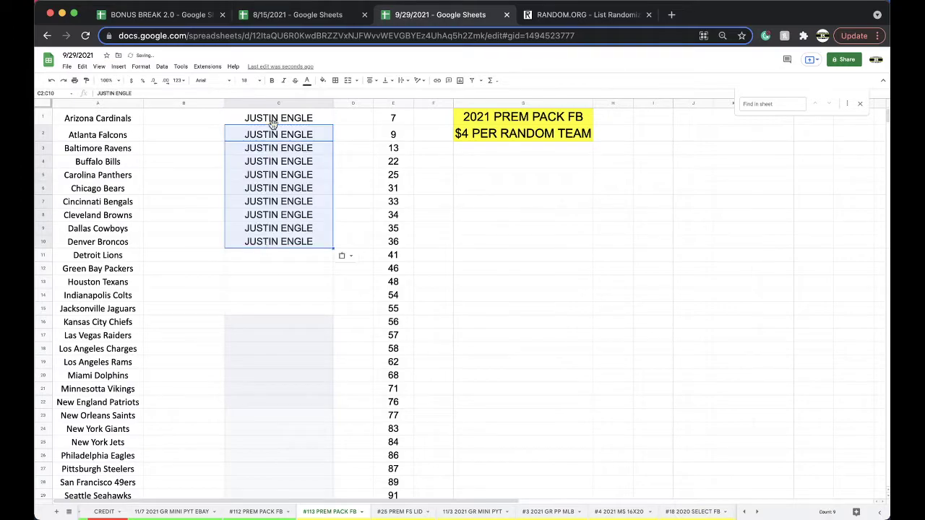
# - Fill cells C1:C10 with yellow
pyautogui.click(273, 123)
pyautogui.moveTo(275, 174); pyautogui.dragTo(281, 244)
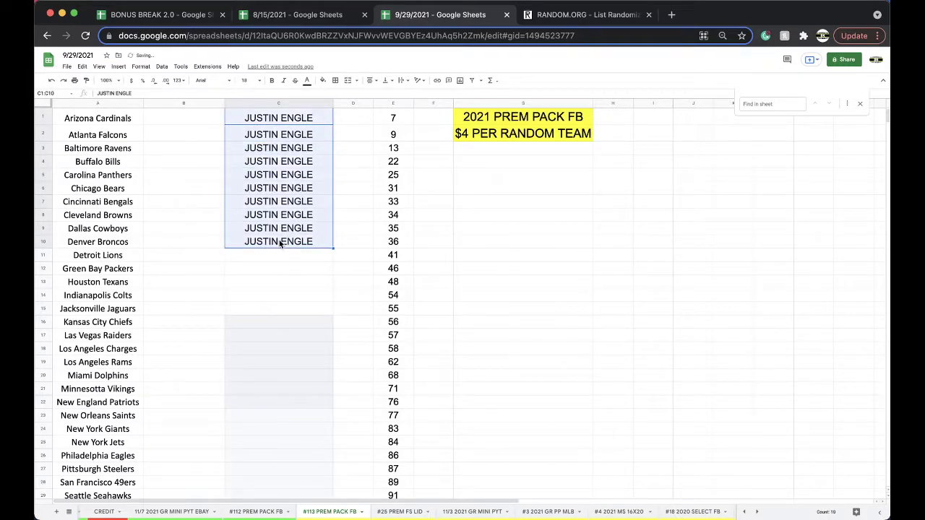
pyautogui.click(322, 81)
pyautogui.click(354, 156)
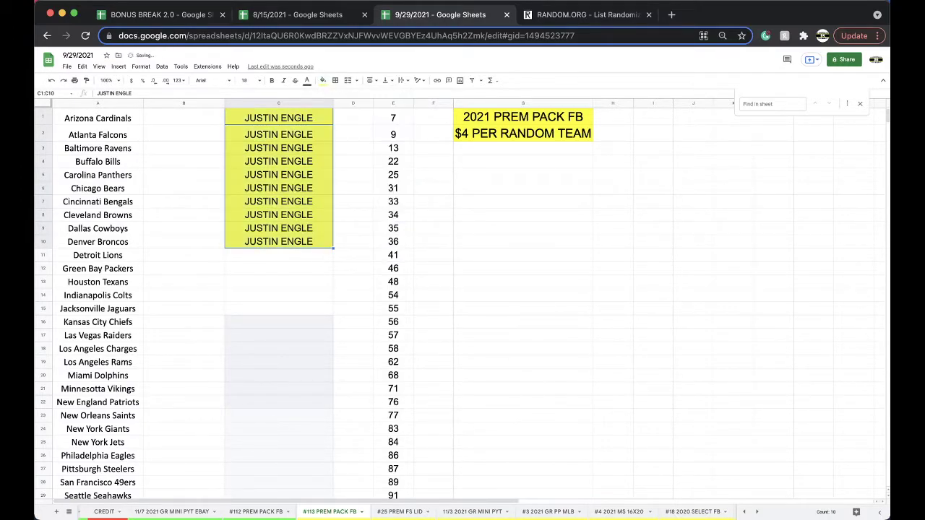
# - Enter the second owner's name in C11 and paste it down through C15
pyautogui.click(310, 256)
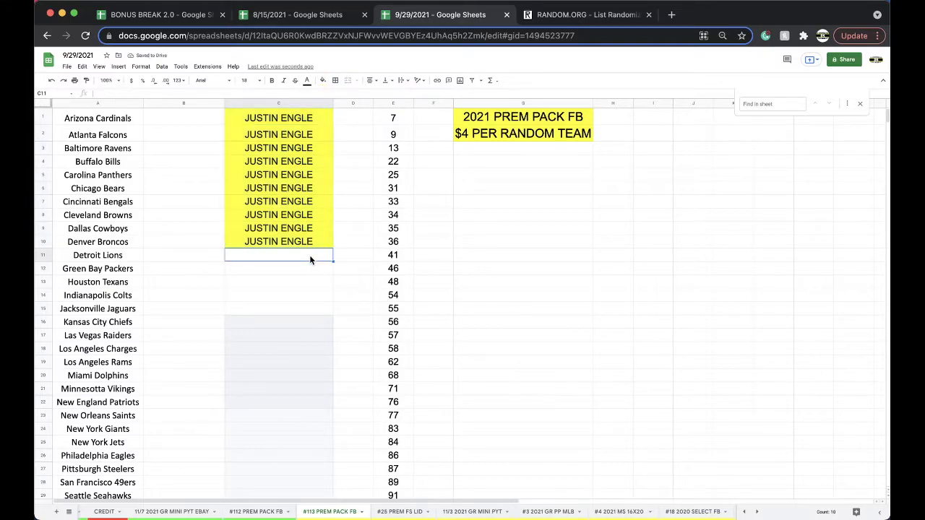
pyautogui.click(314, 277)
pyautogui.click(304, 259)
pyautogui.hotkey('ctrl', 'c')
pyautogui.press('Down')
pyautogui.hotkey('ctrl', 'v')
pyautogui.press('Down')
pyautogui.hotkey('ctrl', 'v')
pyautogui.press('Down')
pyautogui.hotkey('ctrl', 'v')
pyautogui.press('Down')
pyautogui.hotkey('ctrl', 'v')
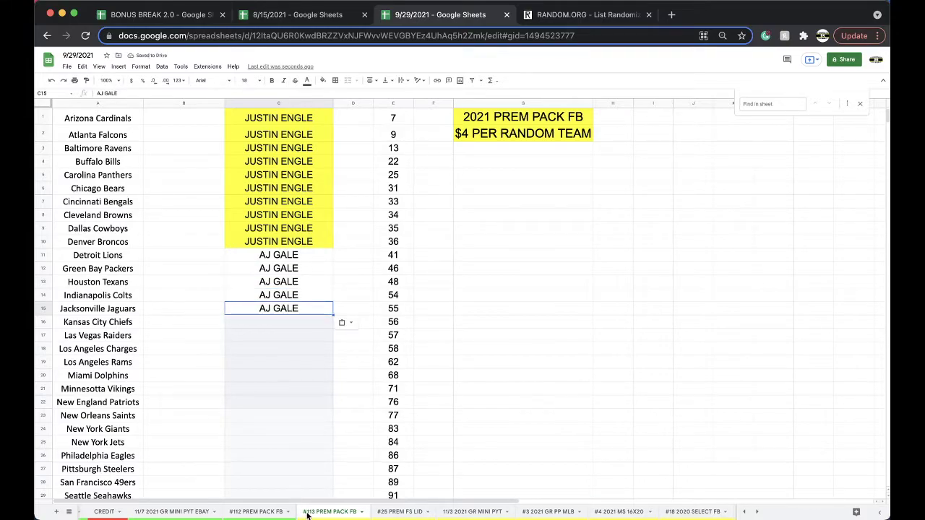
# - Raise the CREDIT sheet's B3 balance from $15.00 to $35.00, then go back to #113
pyautogui.hscroll(-3, 276, 514)
pyautogui.click(213, 511)
pyautogui.doubleClick(226, 142)
pyautogui.click(335, 196)
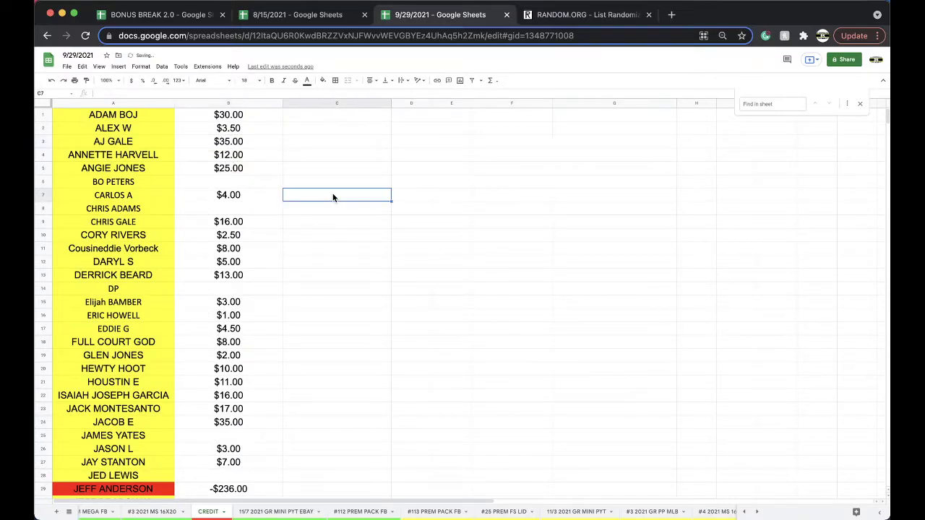
pyautogui.click(358, 511)
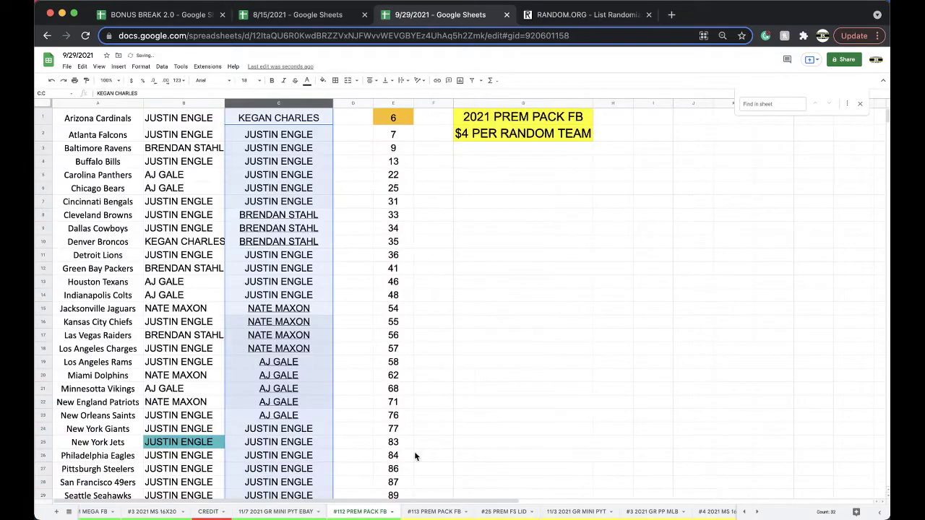
pyautogui.click(436, 511)
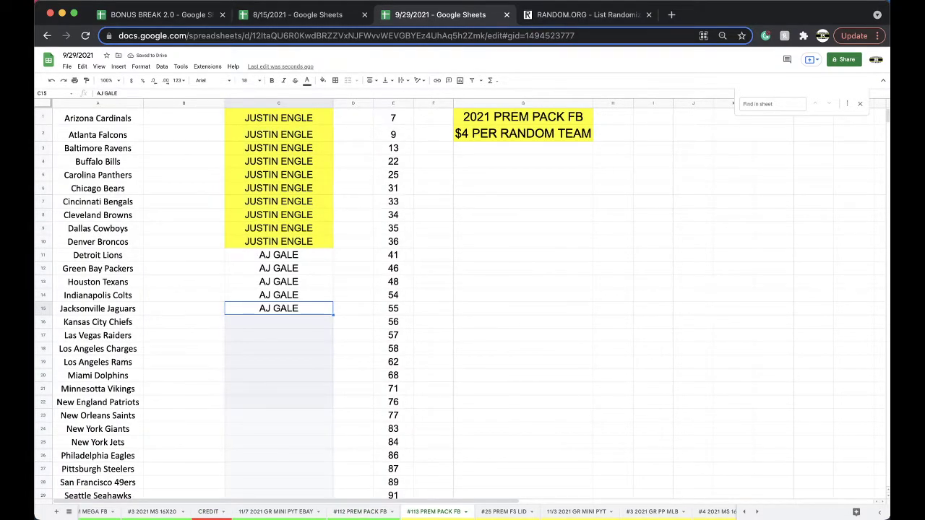